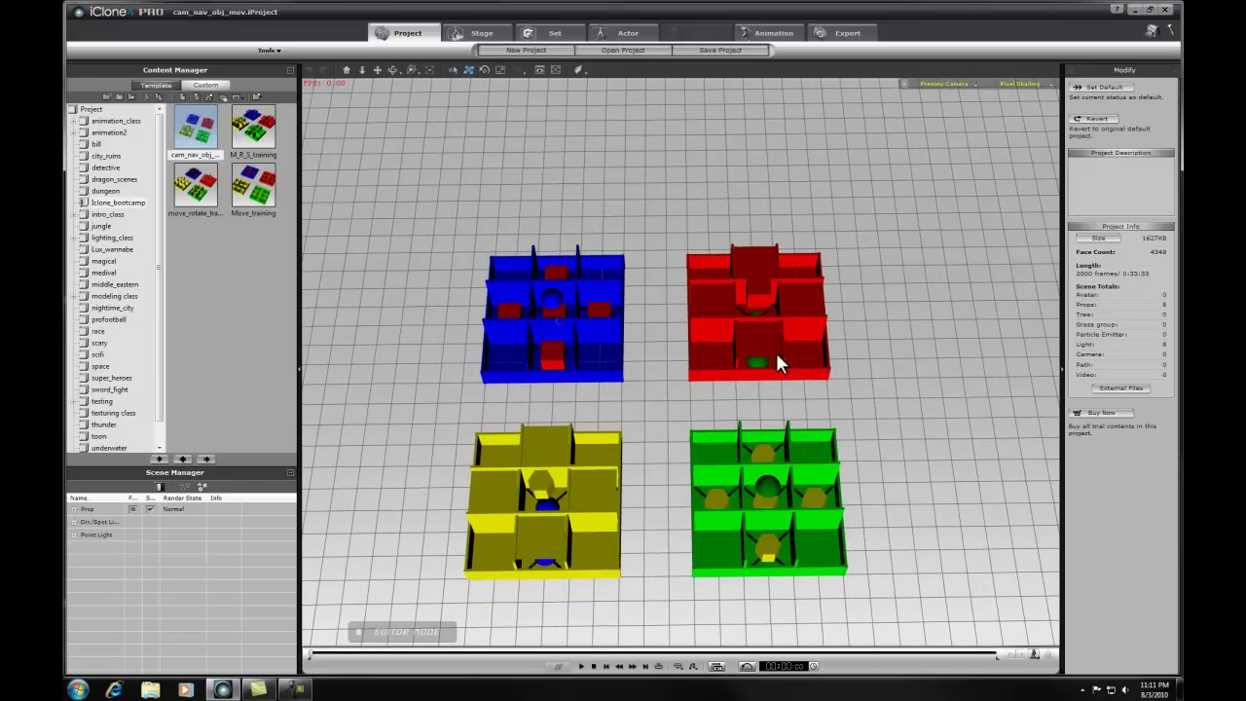
Step: Select the ball in the blue tray and examine the four colored trays from several camera angles
drag(776, 353, 601, 353)
click(557, 360)
drag(634, 297, 645, 337)
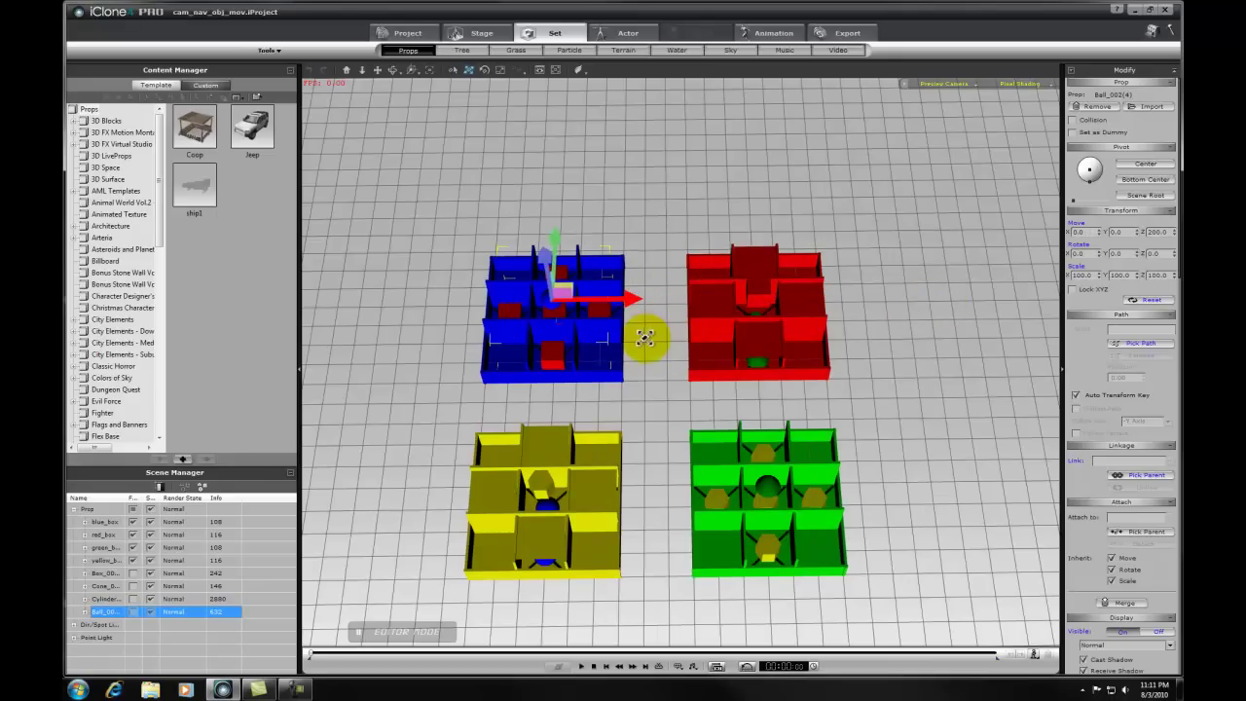
right_drag(676, 362, 666, 418)
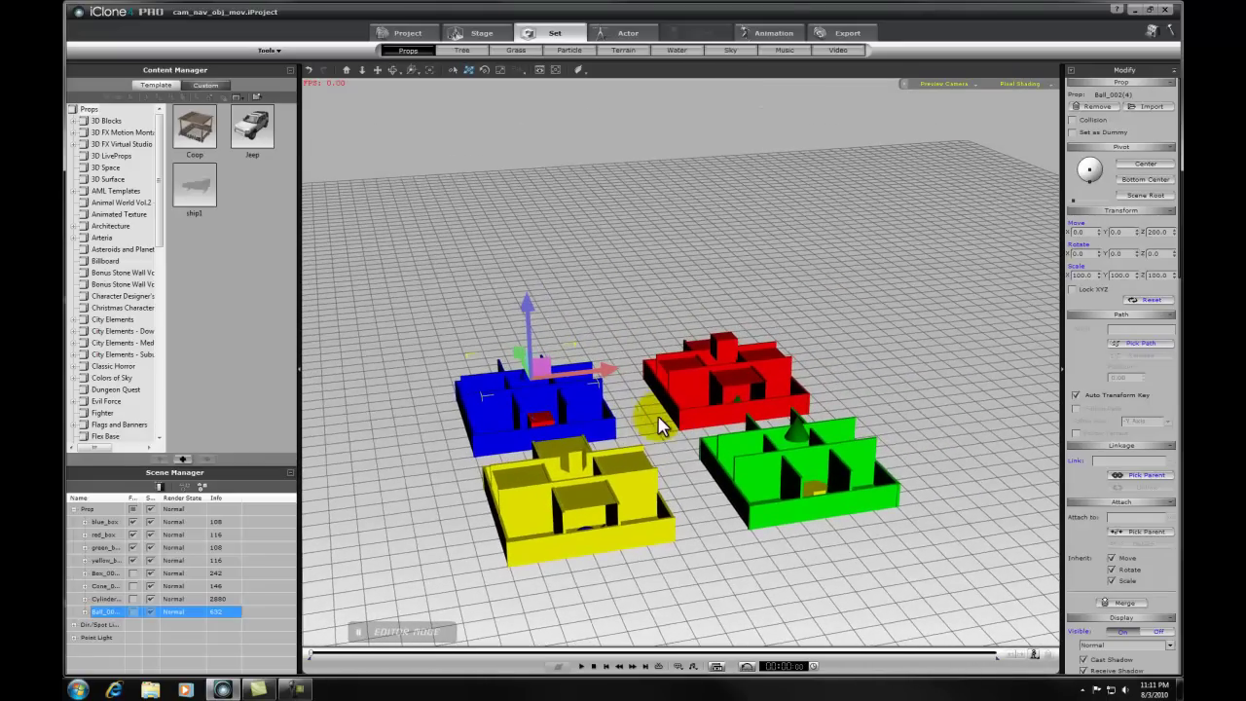
middle_drag(657, 431, 637, 380)
right_drag(638, 380, 756, 388)
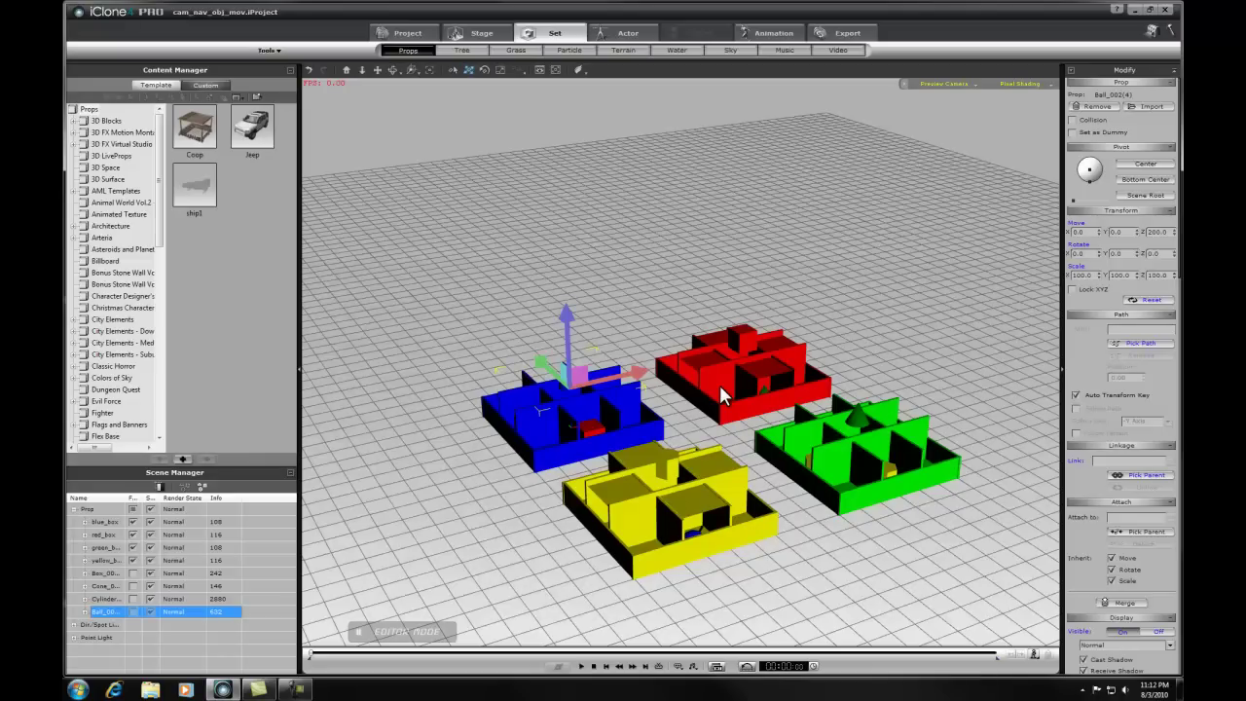
mouse_move(704, 392)
right_down()
mouse_move(727, 414)
mouse_move(733, 399)
mouse_move(728, 443)
mouse_move(691, 378)
right_up()
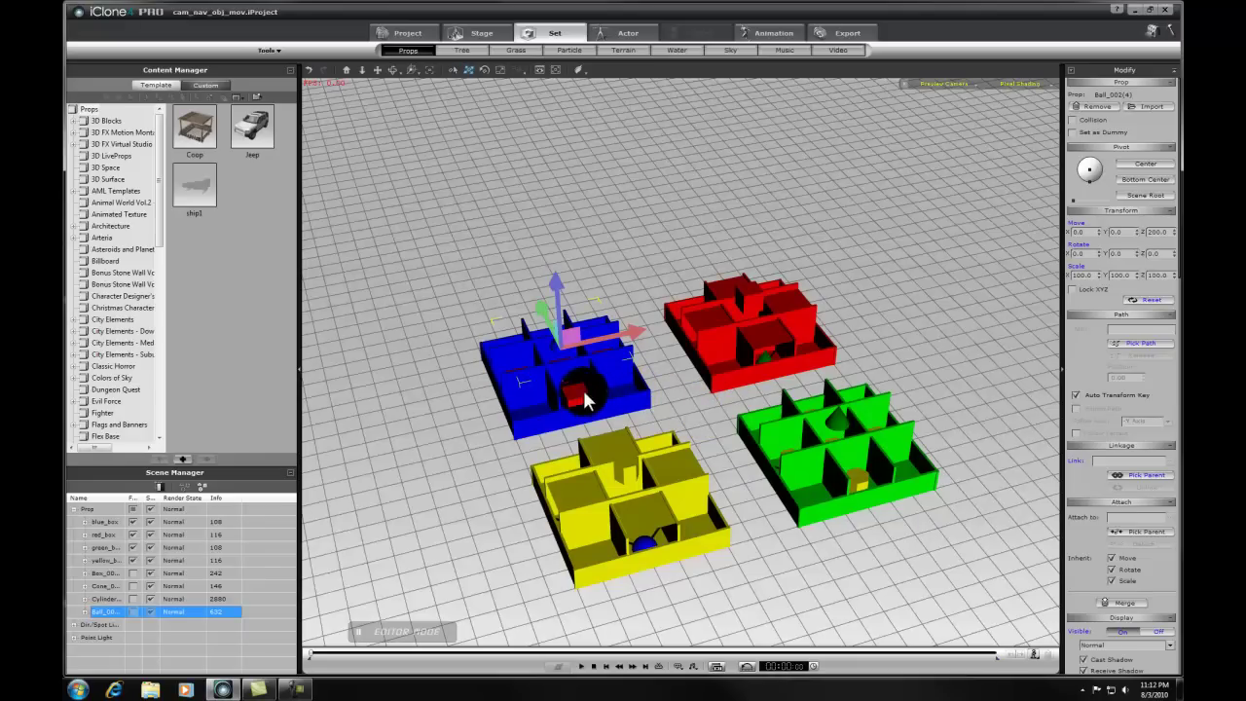
Step: Try to move the blue tray's ball along the X axis toward the red tray
drag(635, 332, 840, 334)
key(ctrl+z)
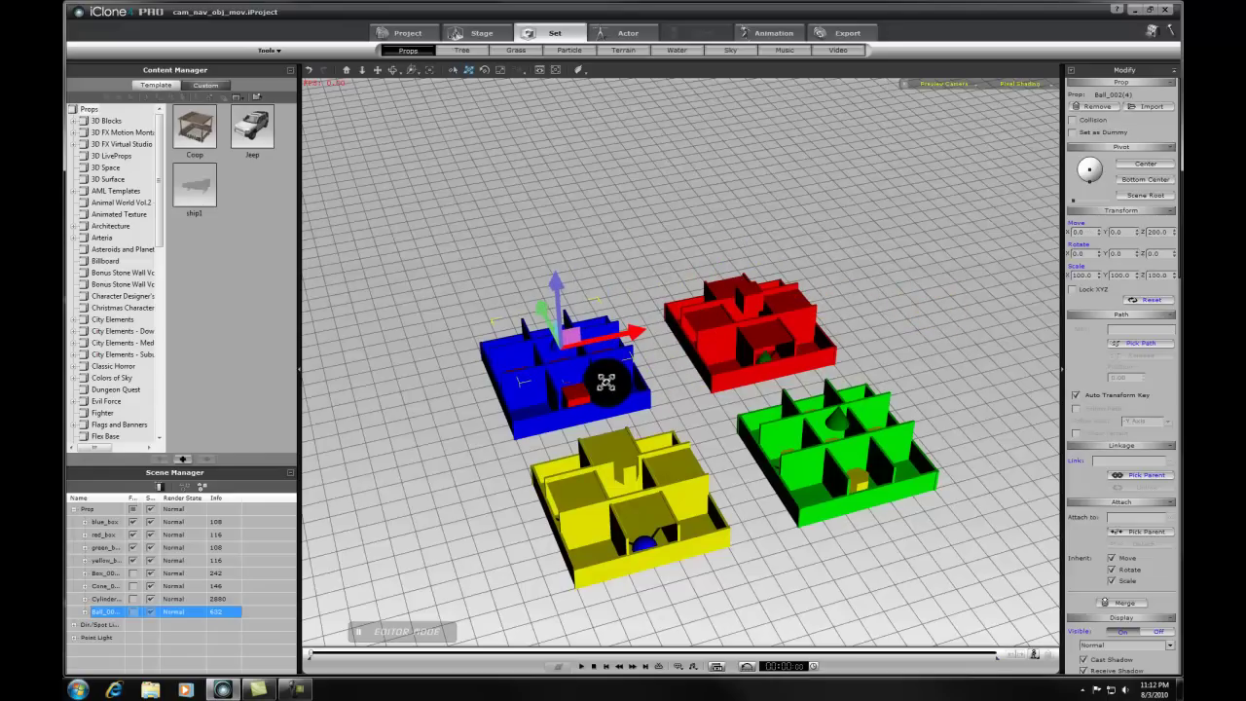
click(582, 403)
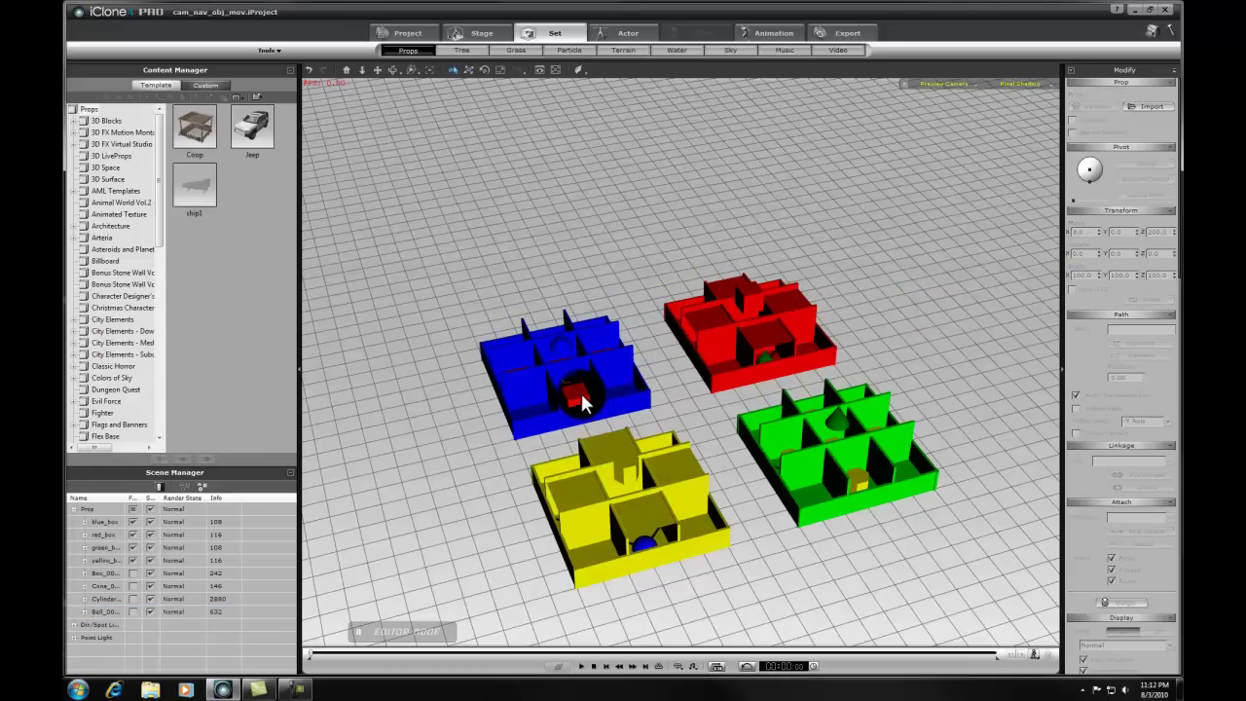
Step: Move the blue tray's front red box along the X axis to 900, into the red tray
click(582, 395)
key(w)
right_drag(573, 384, 599, 448)
key(q)
click(585, 370)
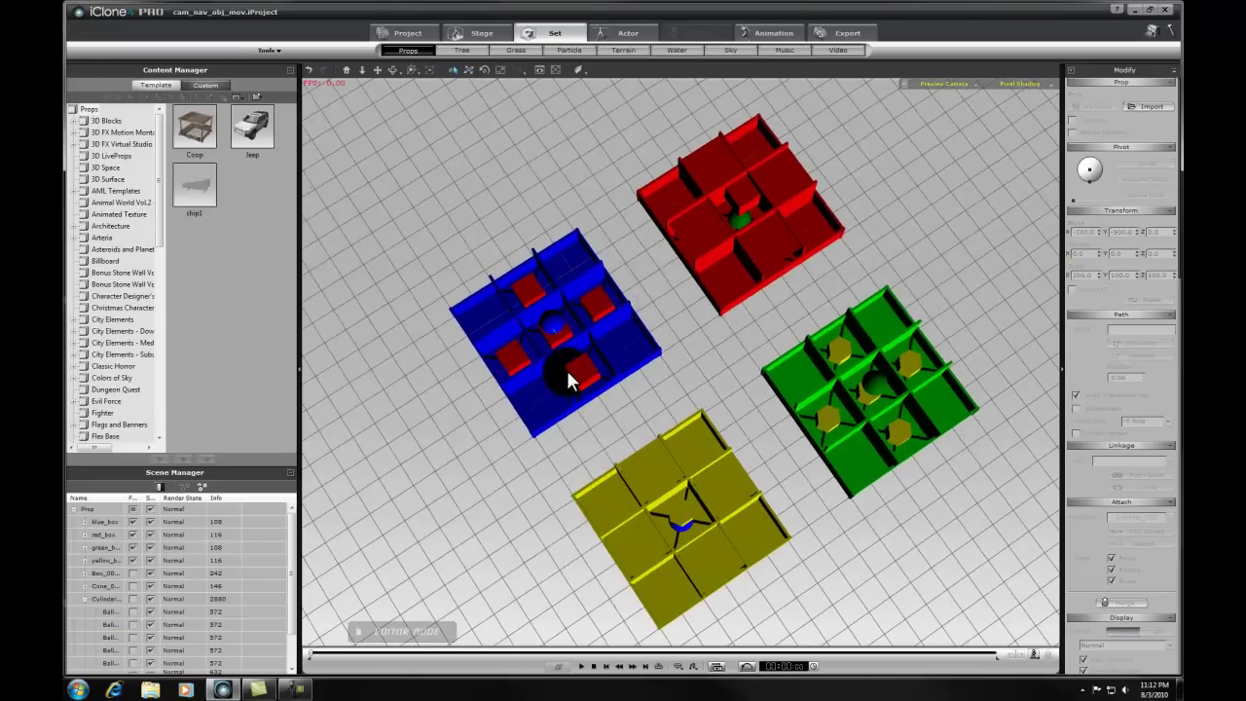
click(579, 371)
key(w)
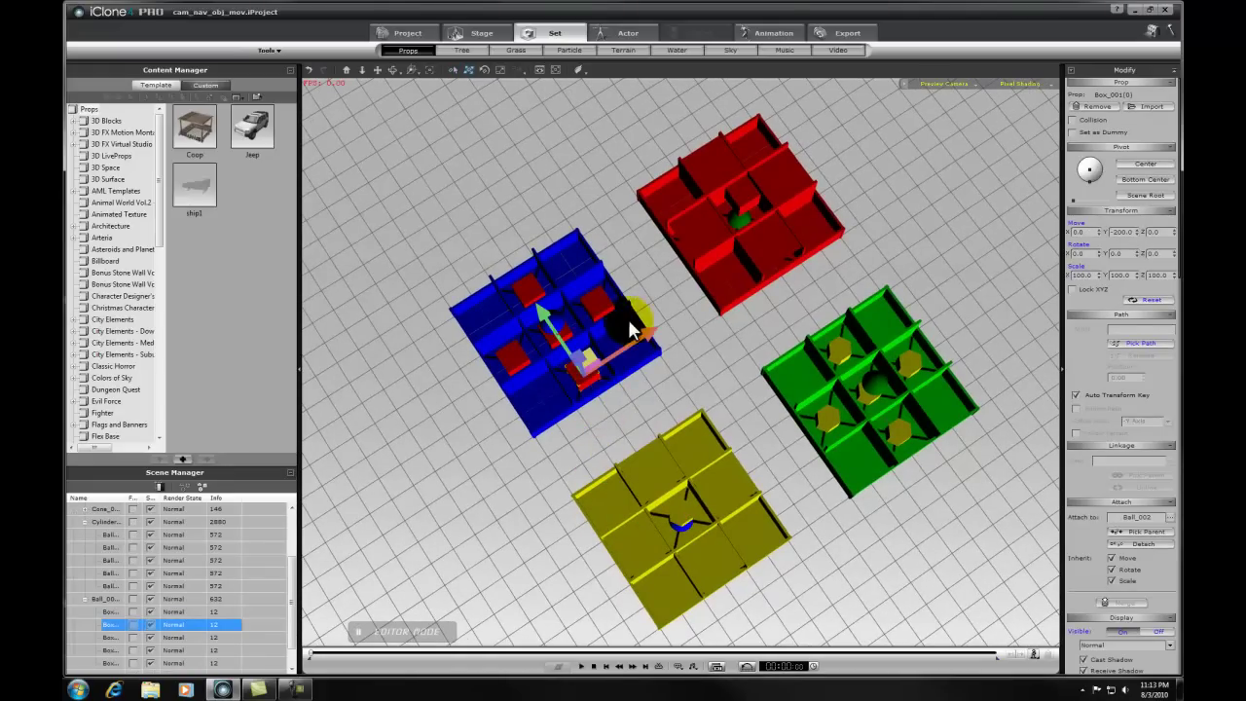
drag(645, 336, 973, 208)
right_drag(764, 349, 458, 159)
right_drag(597, 206, 801, 322)
drag(802, 324, 875, 256)
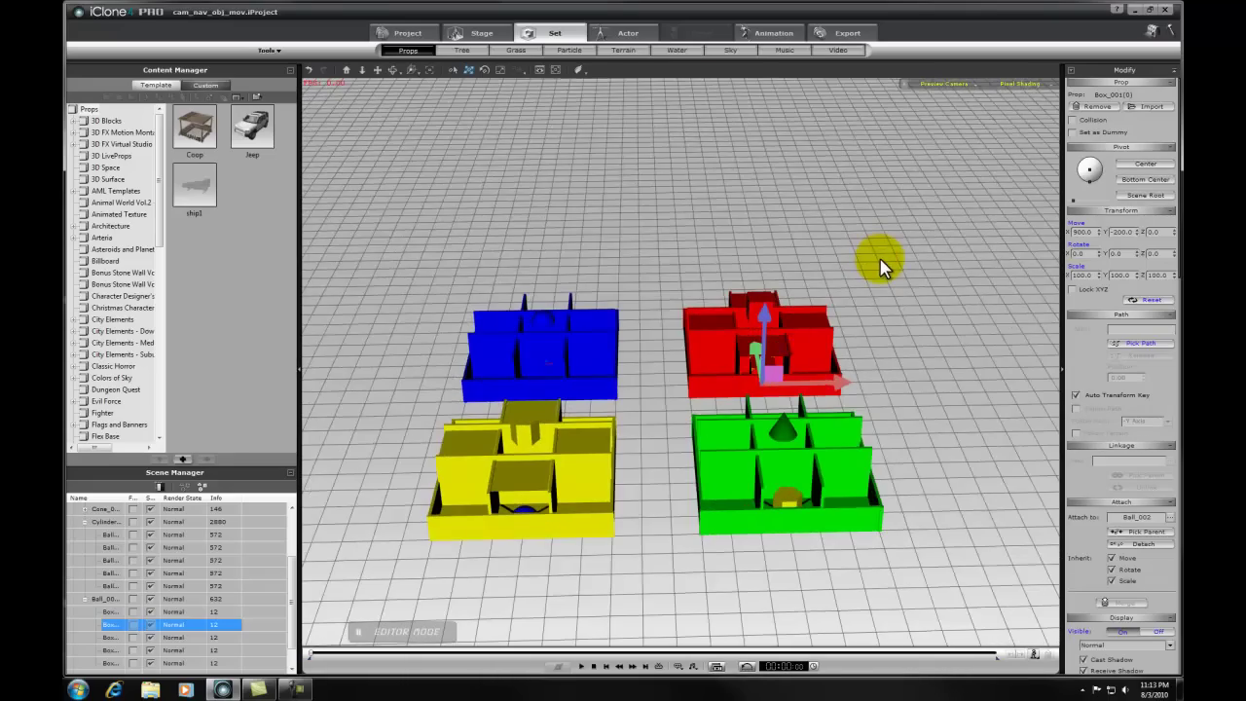
Step: Orbit and pan the camera around the four trays to view them from different sides
right_drag(881, 268, 770, 275)
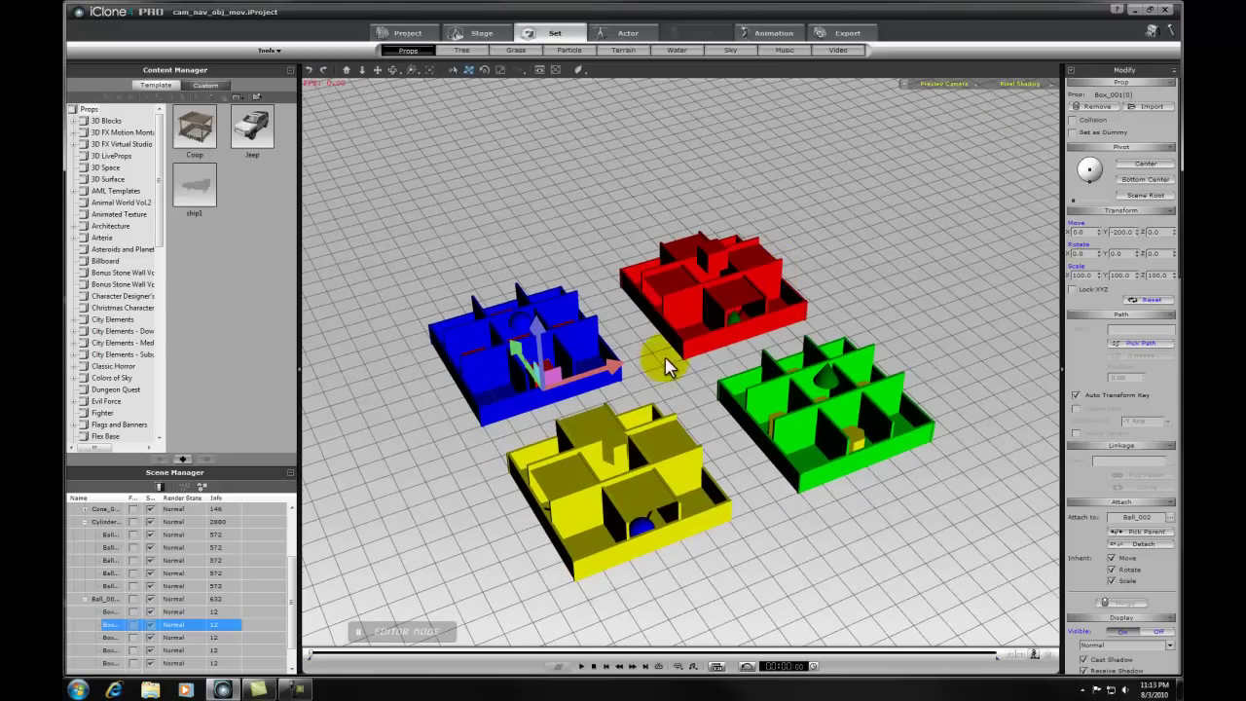
right_drag(668, 356, 662, 369)
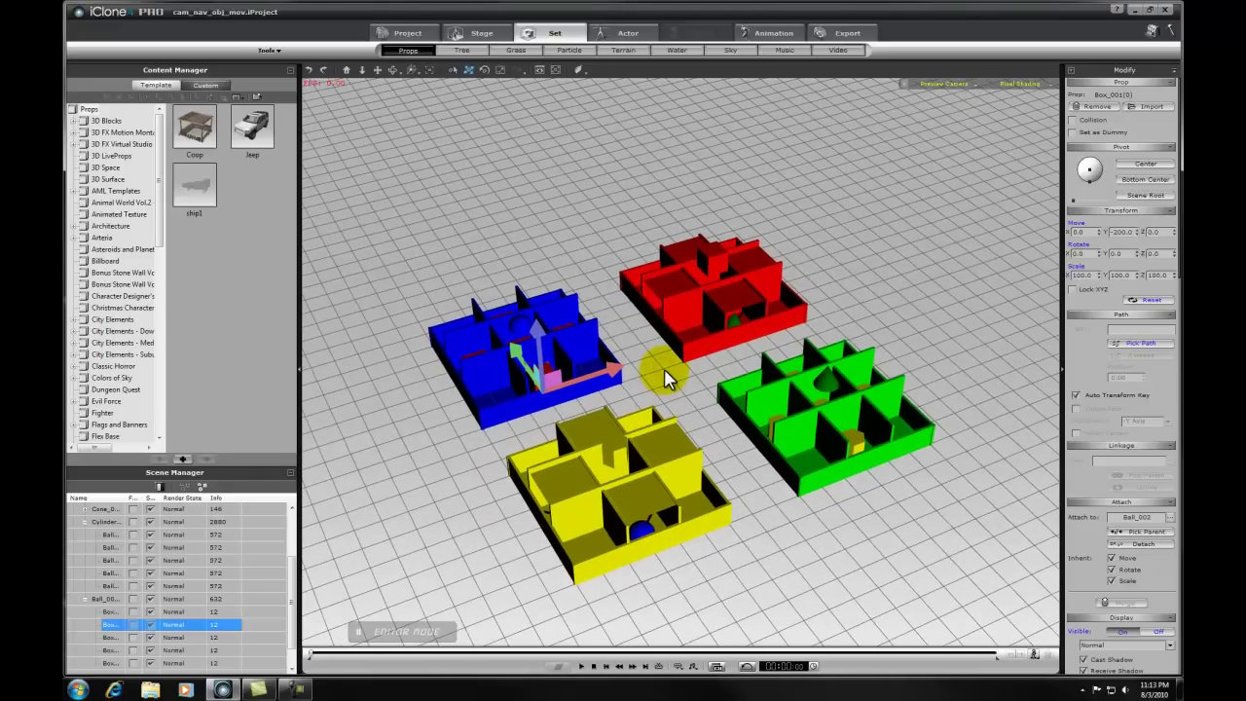
right_drag(660, 382, 692, 331)
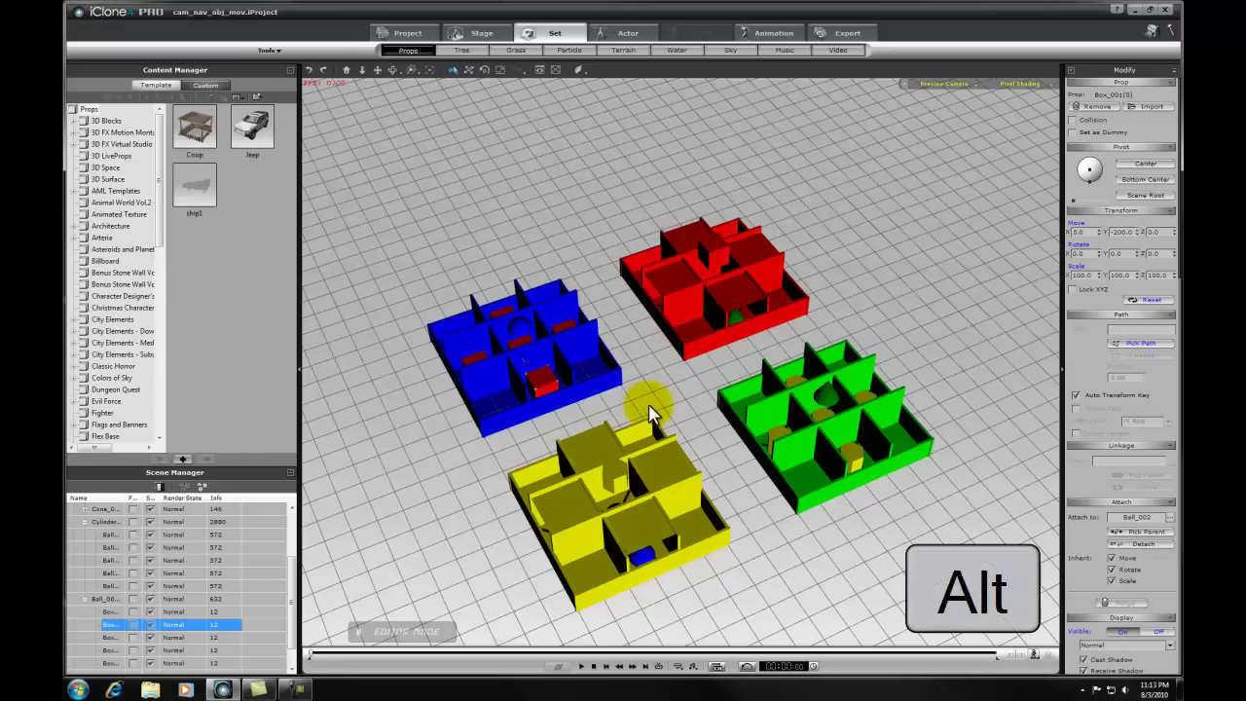
alt+drag(668, 408, 690, 349)
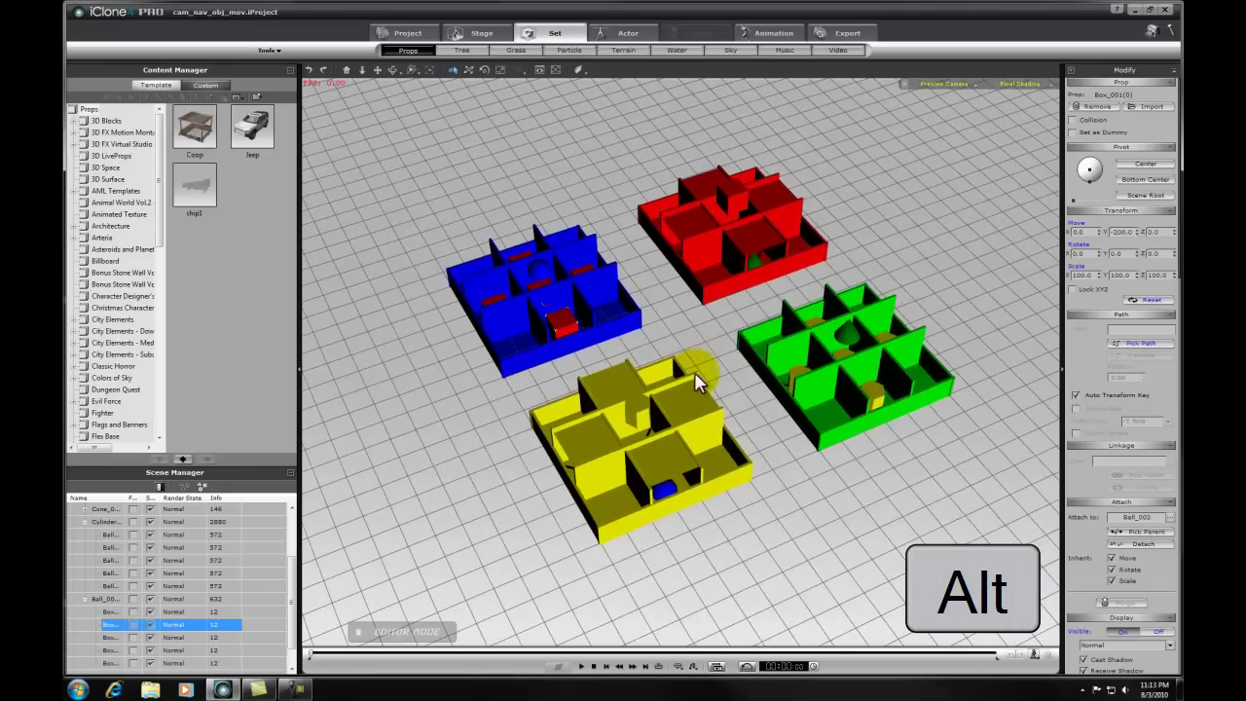
mouse_move(717, 468)
alt+mouse_down()
mouse_move(712, 506)
mouse_move(749, 478)
mouse_move(746, 398)
mouse_move(492, 435)
mouse_move(812, 403)
mouse_move(464, 535)
mouse_move(765, 503)
mouse_move(708, 501)
mouse_move(681, 484)
mouse_move(676, 289)
mouse_move(682, 462)
mouse_move(687, 400)
mouse_move(740, 554)
mouse_move(737, 243)
mouse_move(731, 481)
mouse_move(701, 357)
mouse_move(840, 305)
alt+mouse_up()
Step: Select the red box at X -200 in the blue tray and cycle through the Move, Rotate and Scale tools back to Select
key(q)
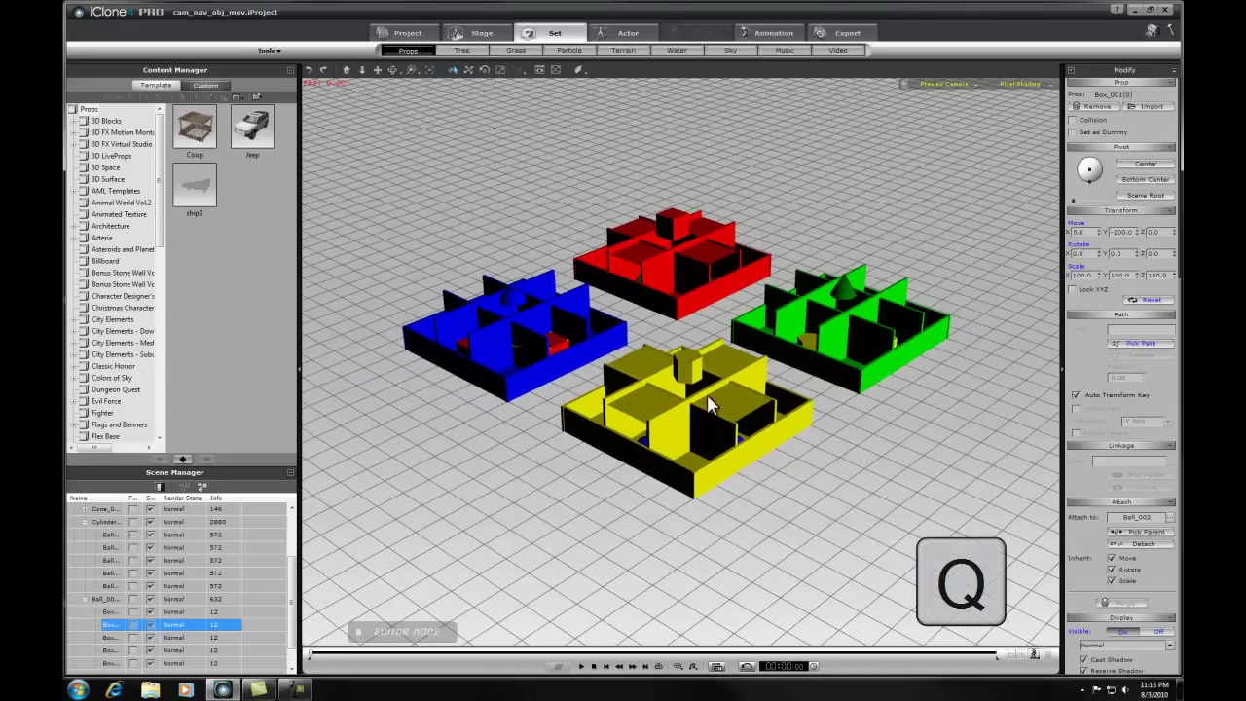
drag(643, 440, 776, 420)
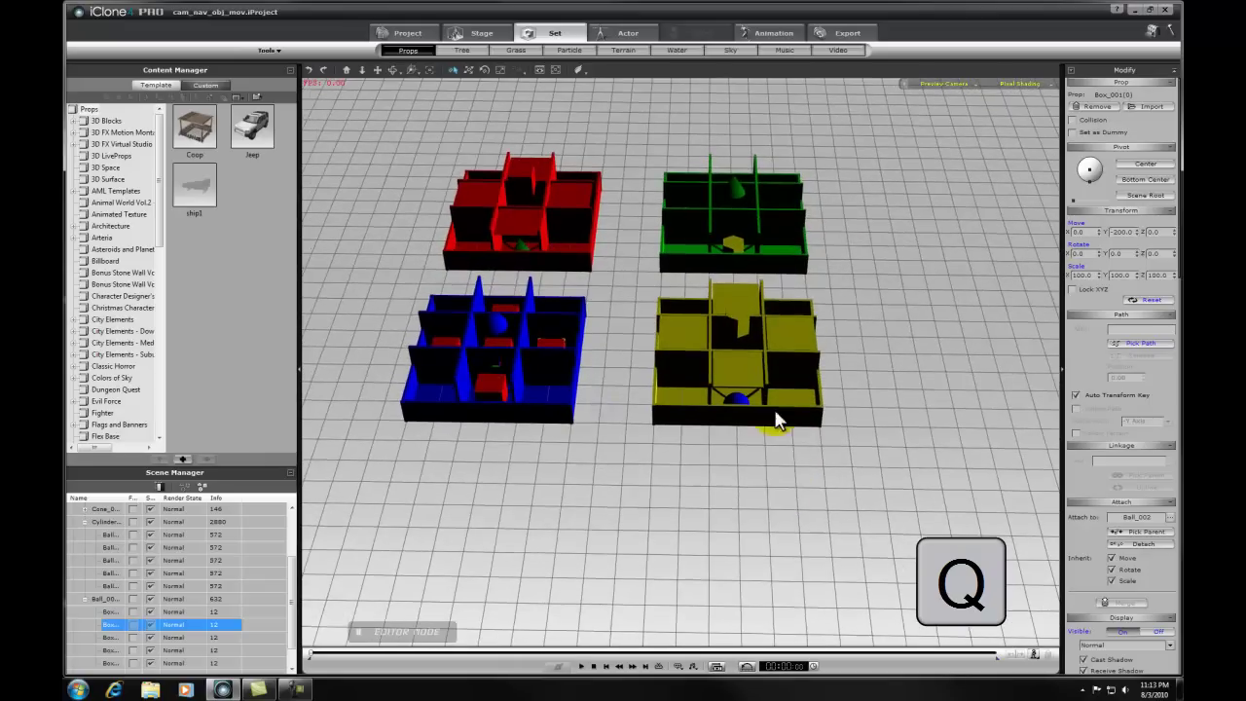
click(491, 389)
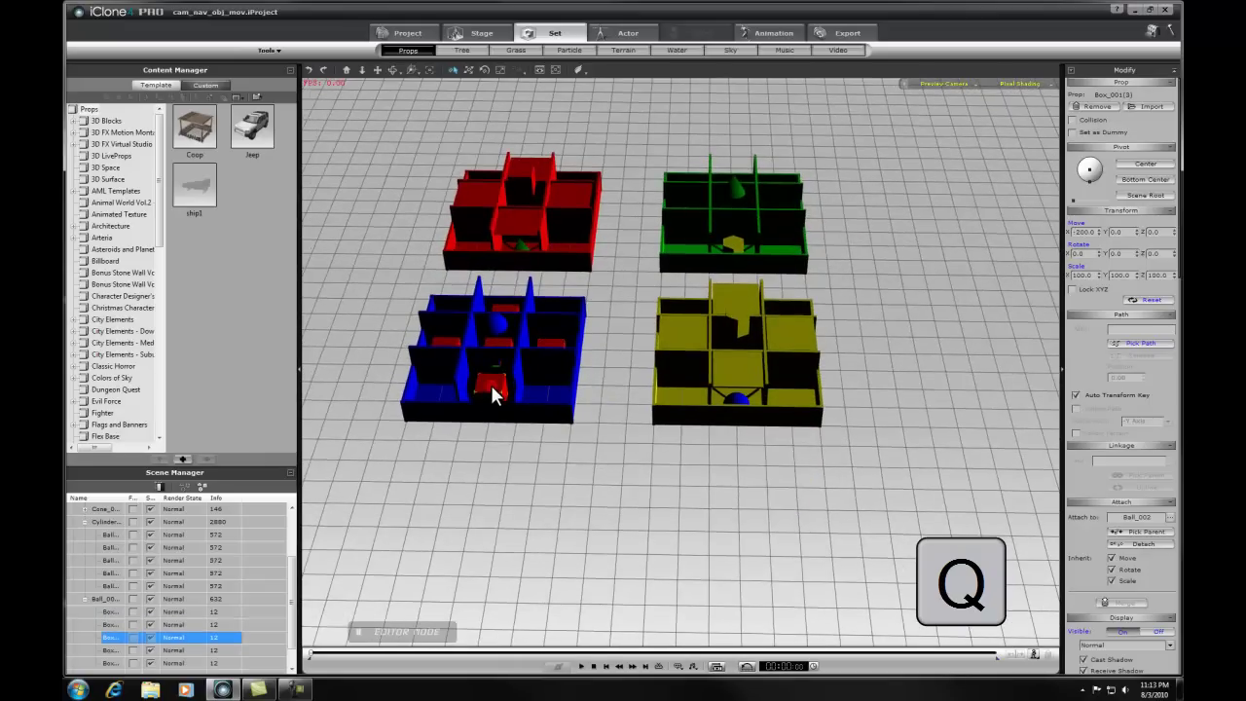
drag(642, 350, 660, 353)
key(w)
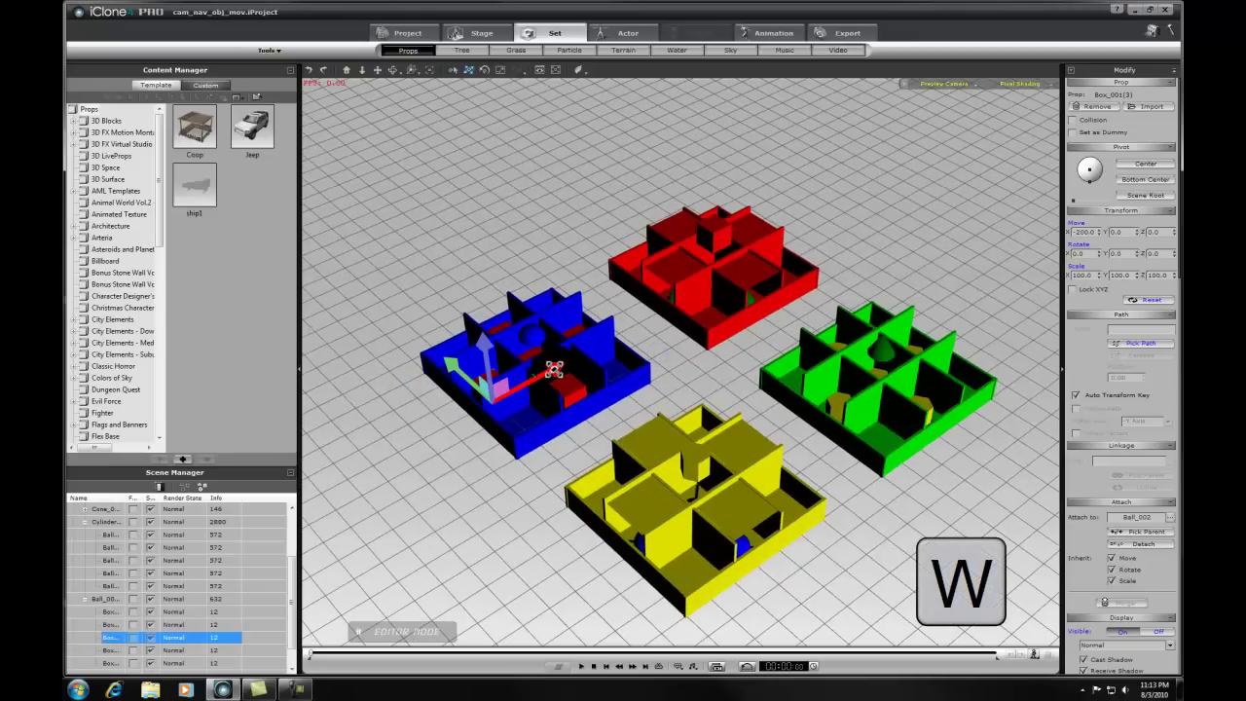
key(e)
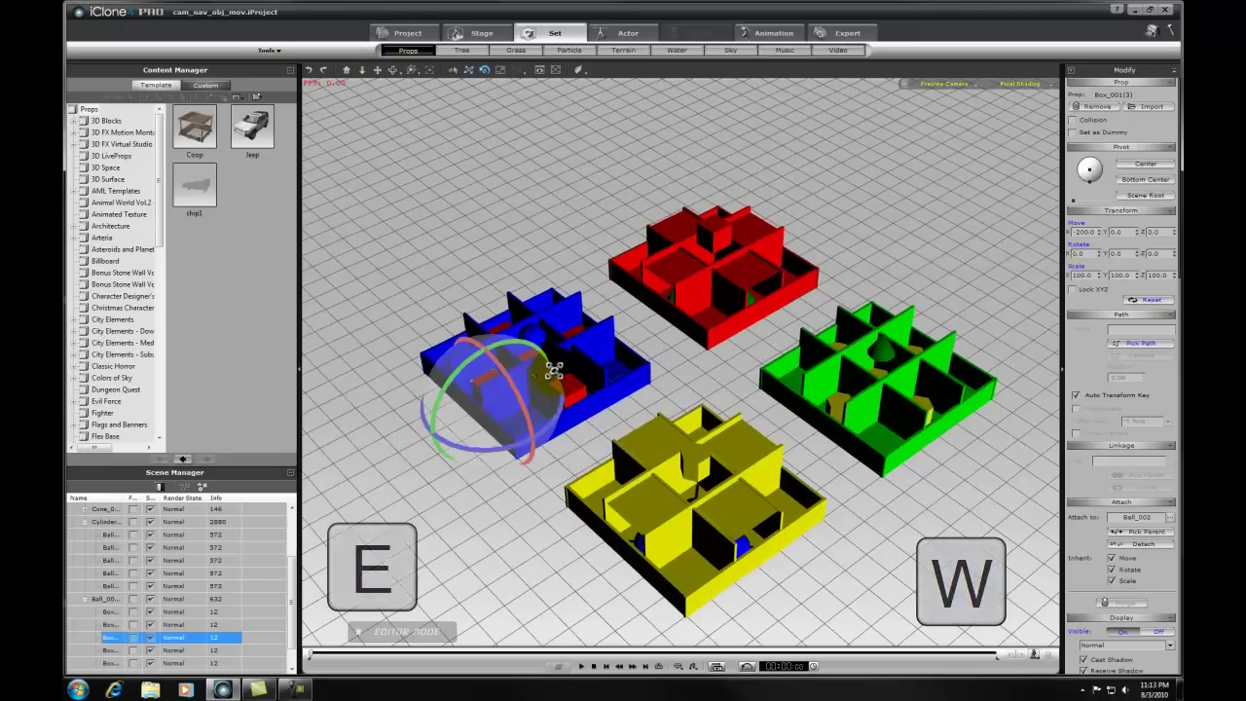
key(r)
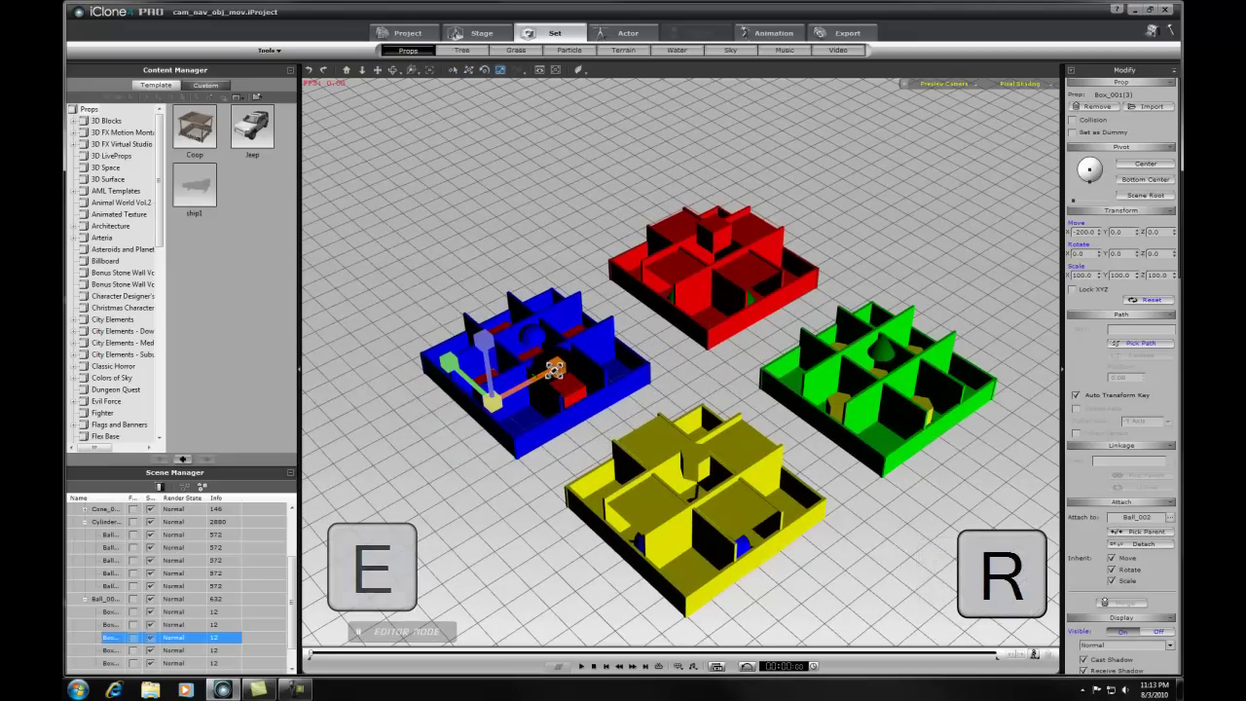
key(q)
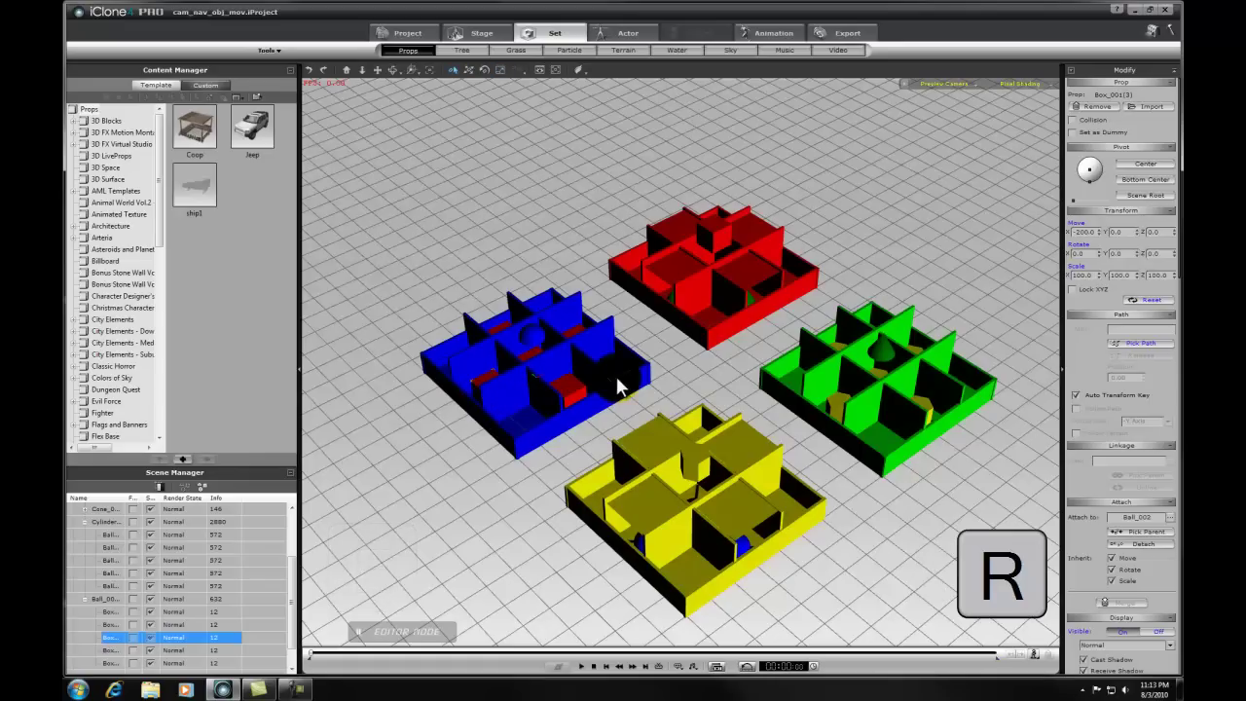
Step: Collapse the Content Manager and Scene Manager, and hide and restore the Modify panel
click(697, 386)
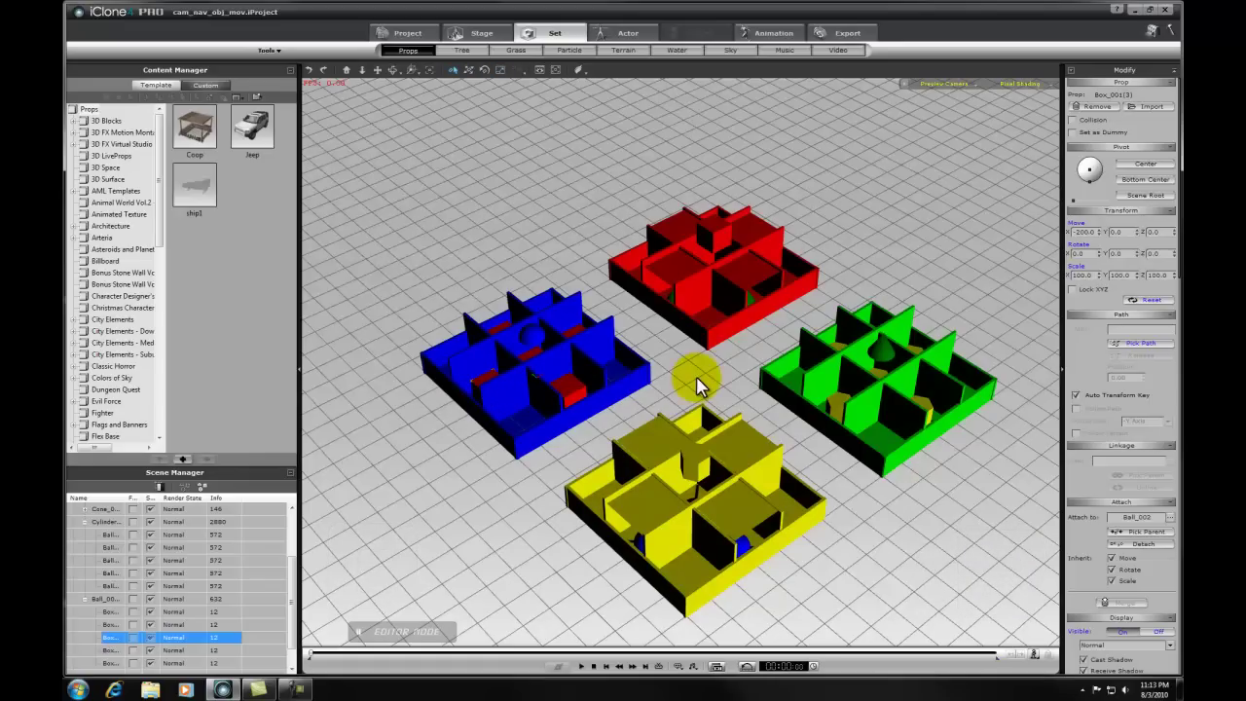
right_drag(697, 386, 686, 413)
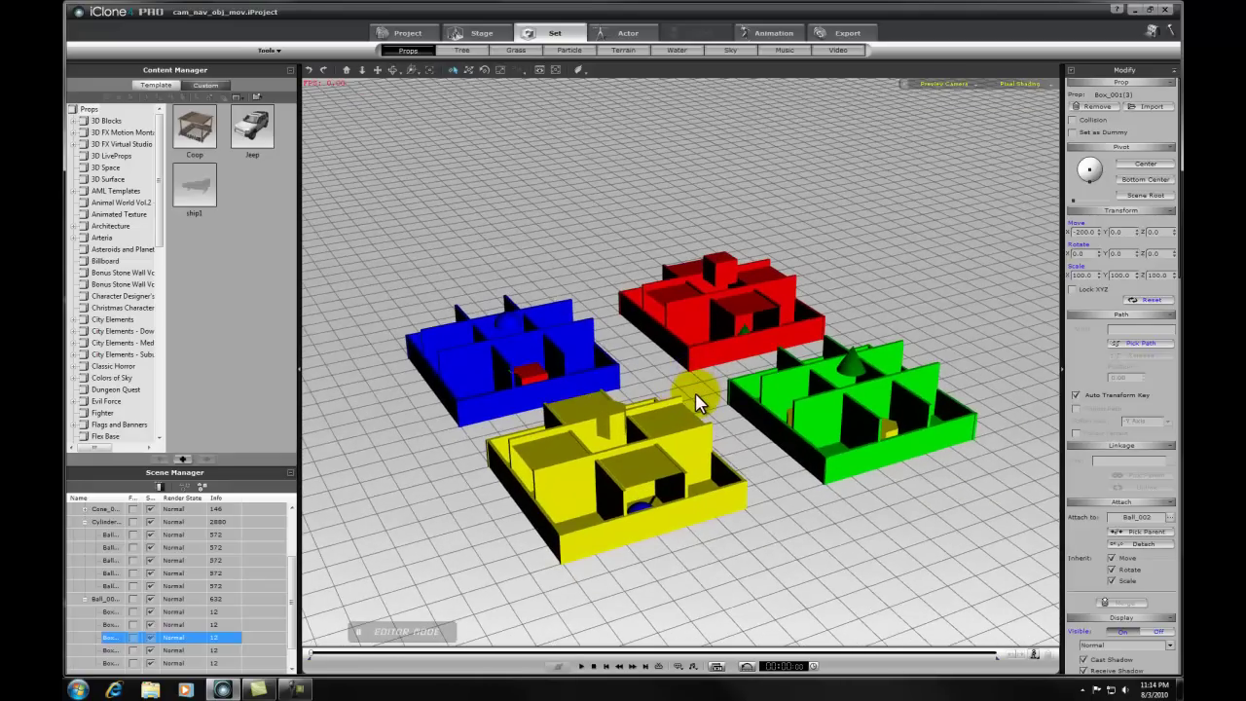
right_drag(701, 404, 672, 360)
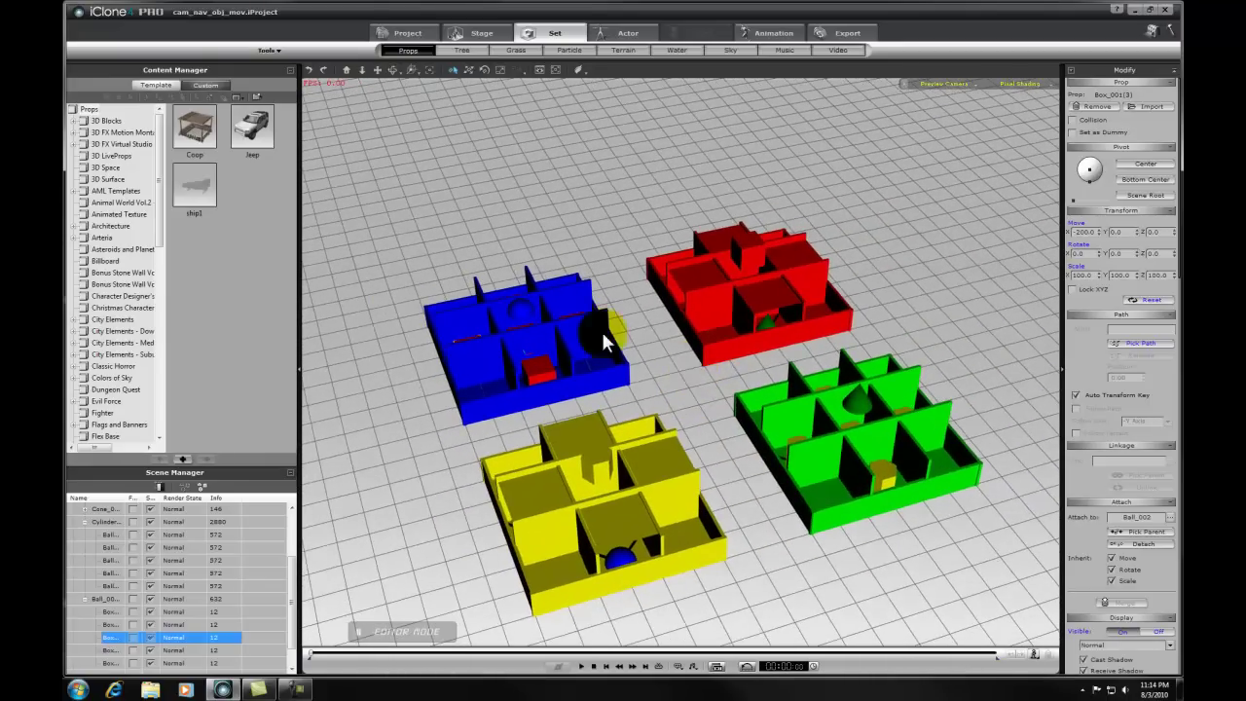
click(300, 370)
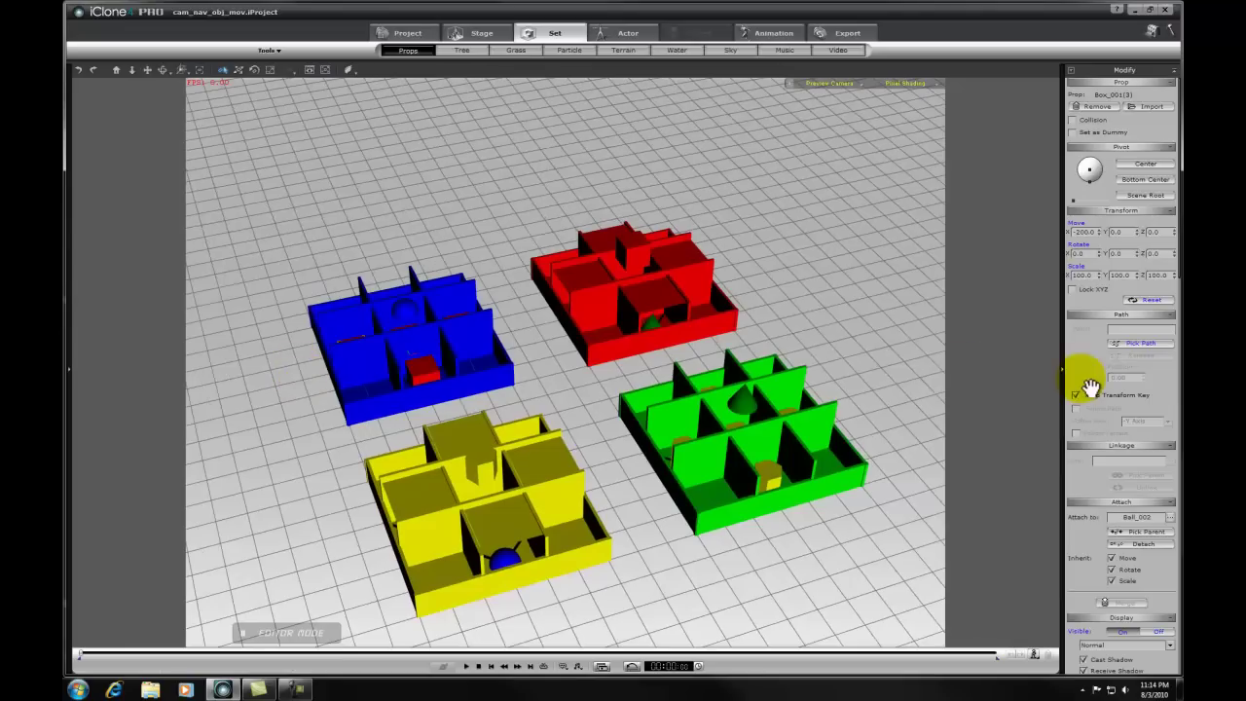
click(1065, 370)
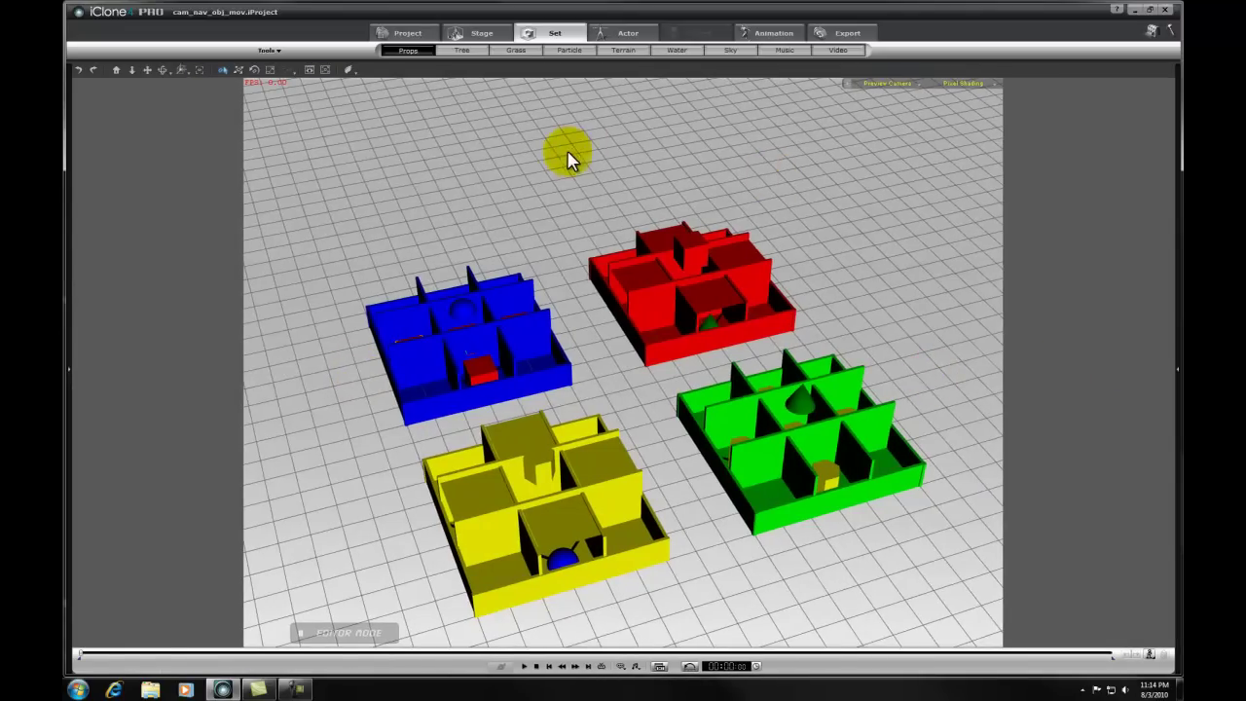
click(1178, 376)
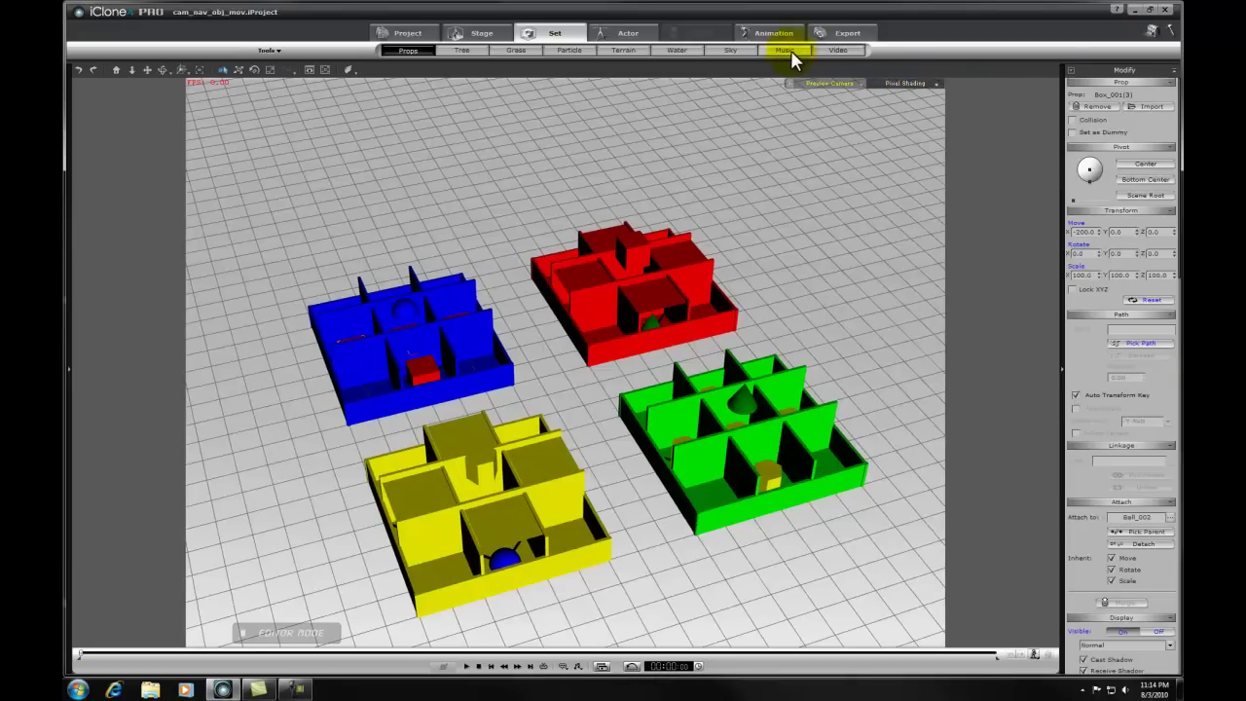
Step: Look over the video, project and export pages and open the image export settings
click(832, 50)
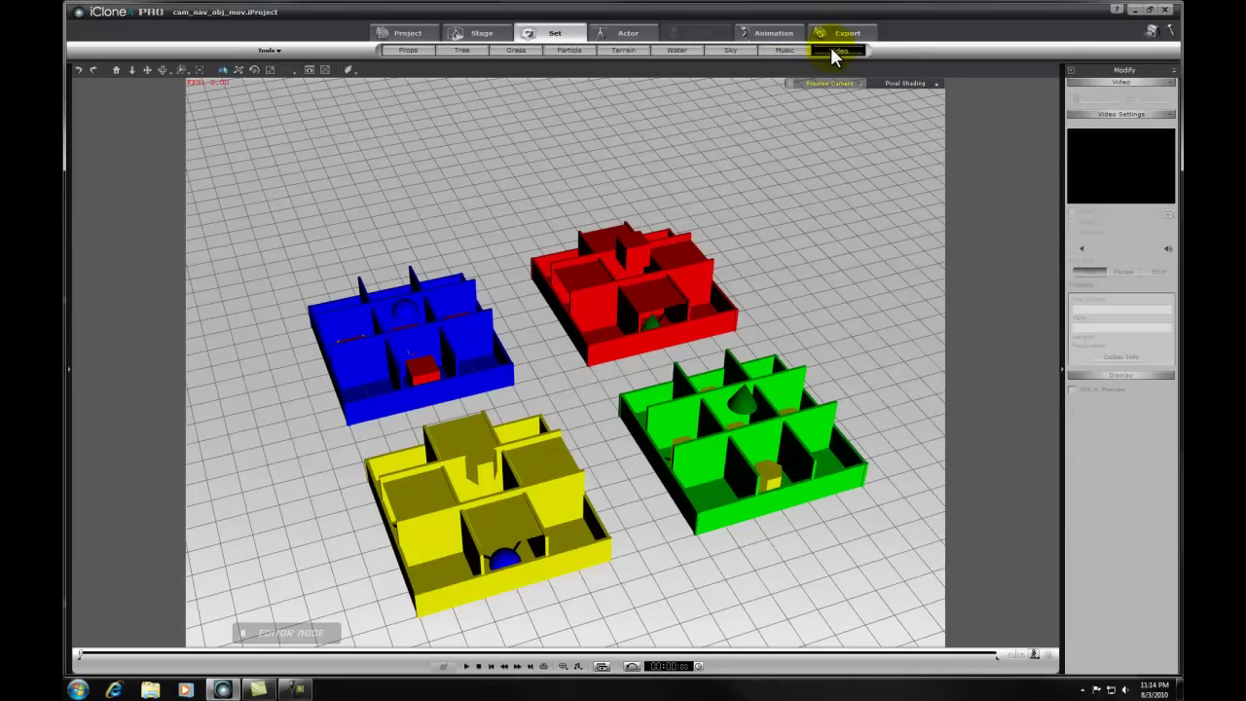
click(418, 34)
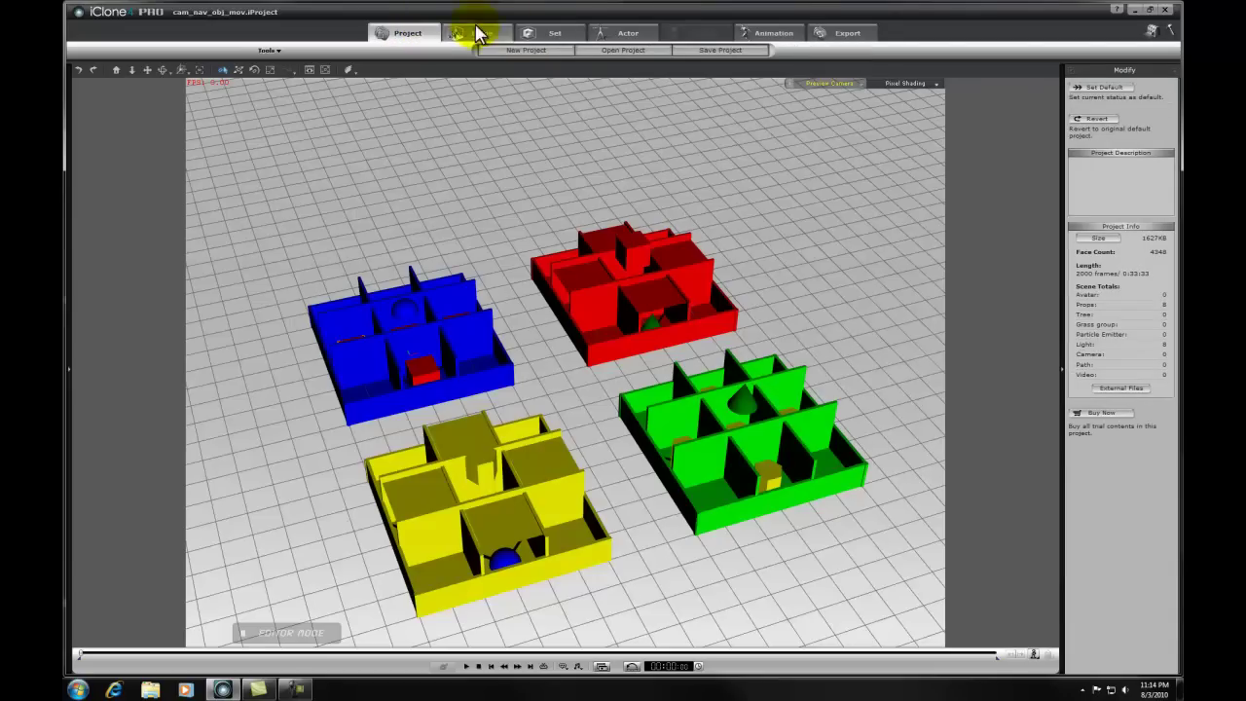
click(823, 32)
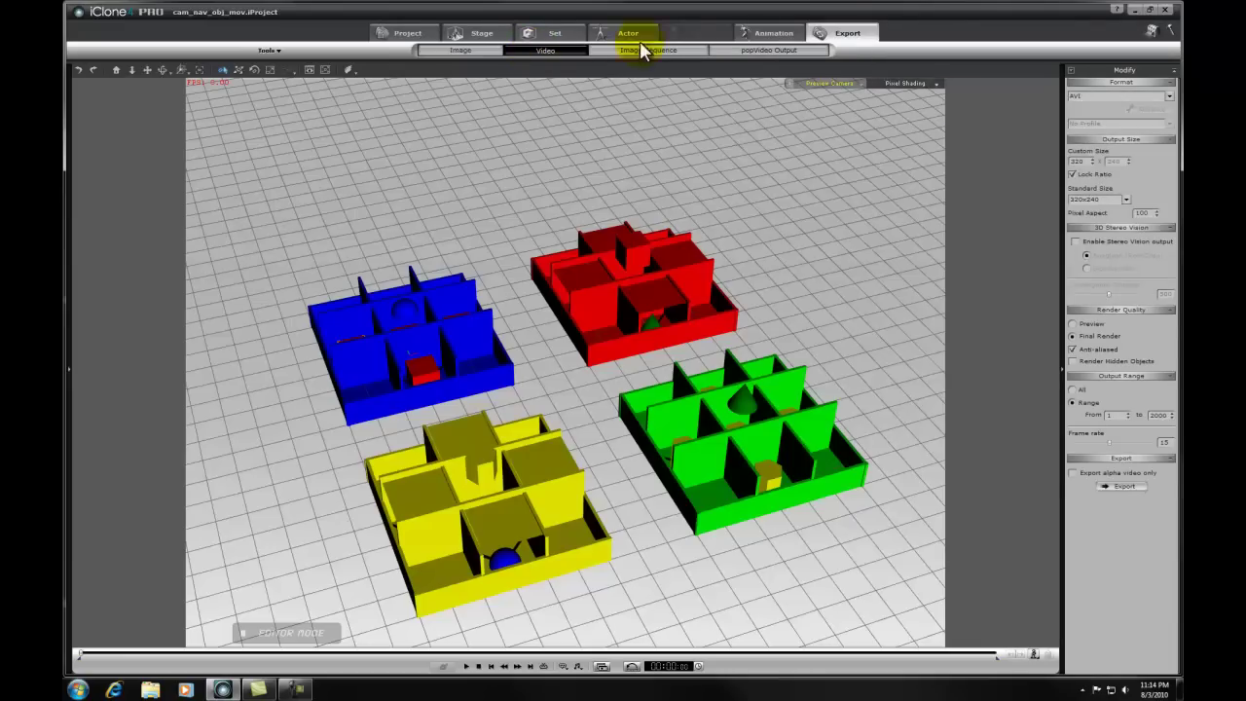
click(489, 53)
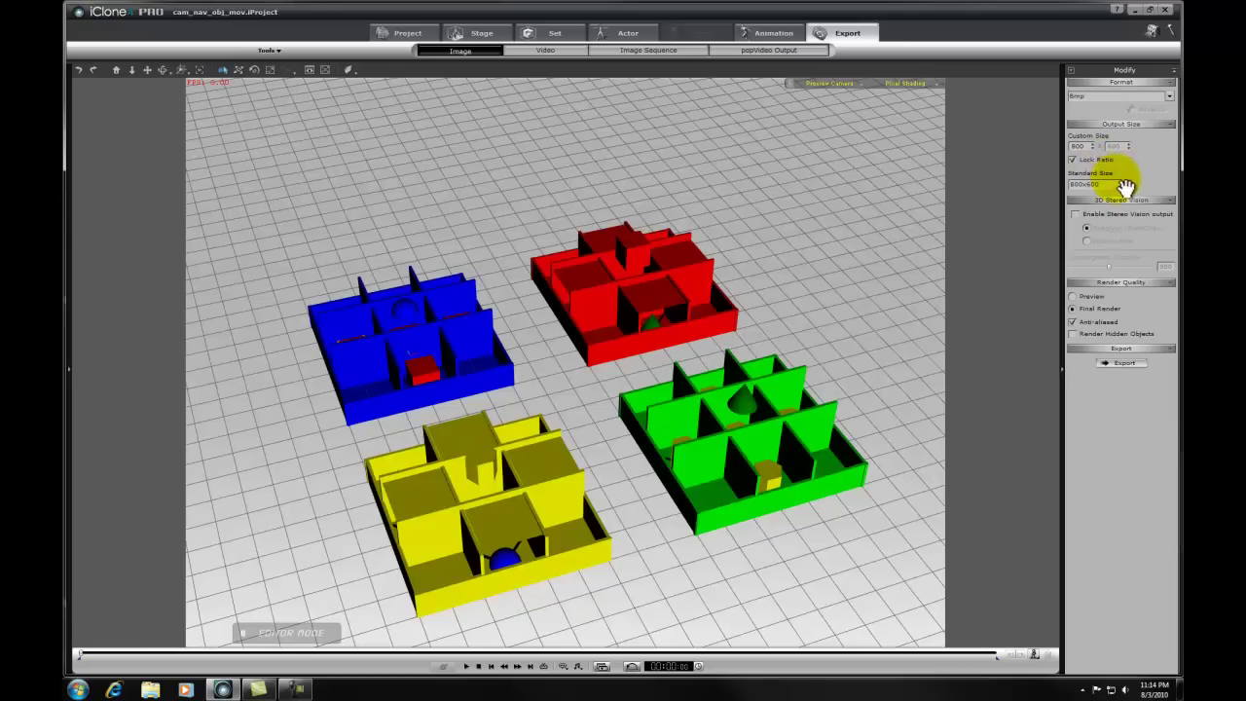
Step: Set the image output size to the standard 1024x768 and preview the rendered frame
click(1127, 184)
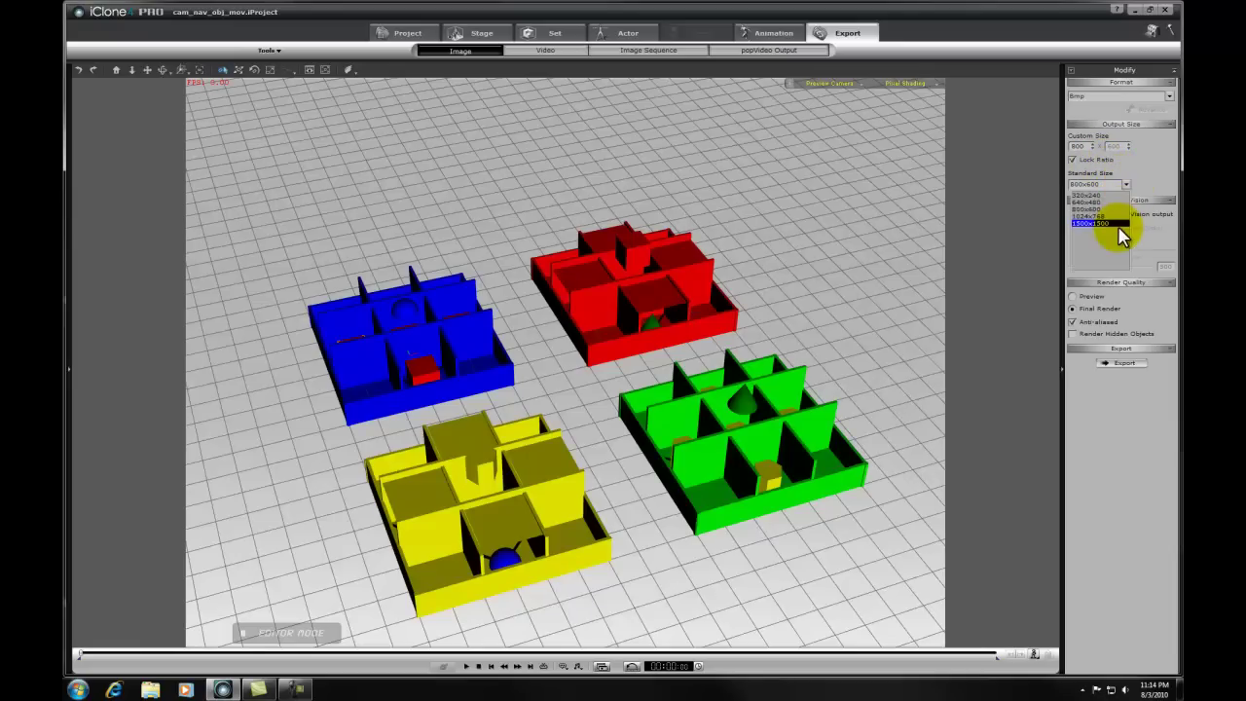
click(1110, 217)
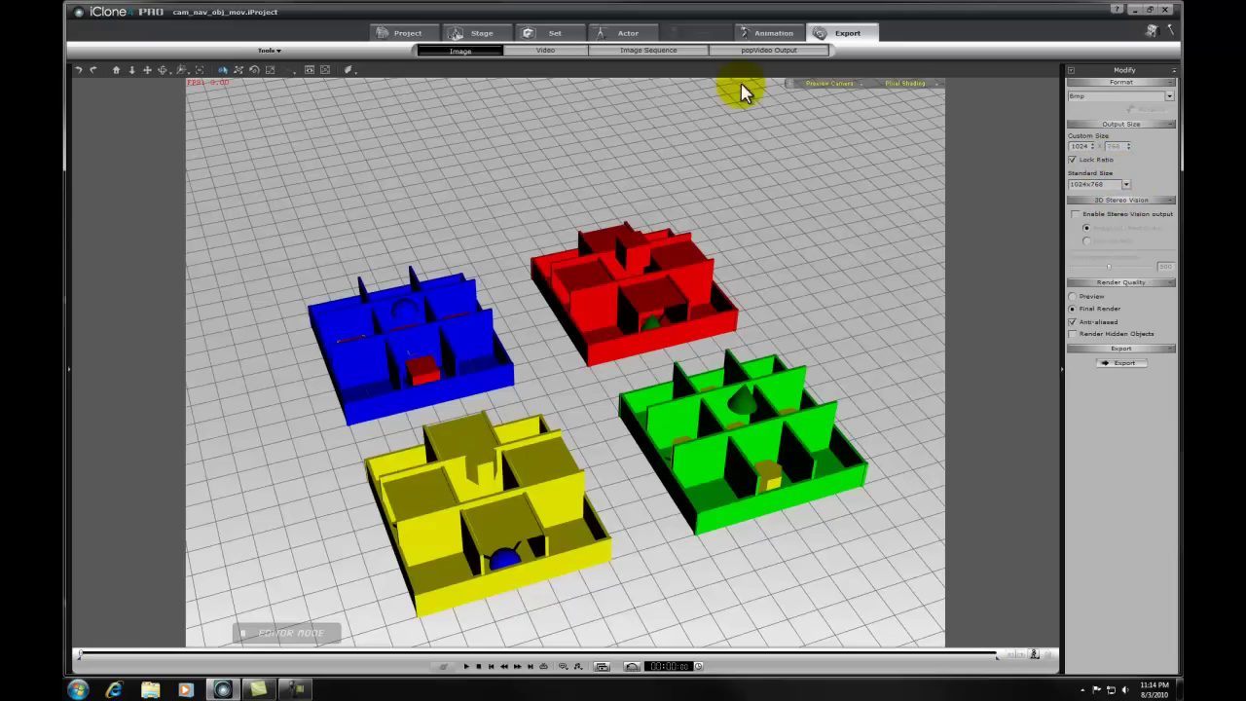
click(310, 69)
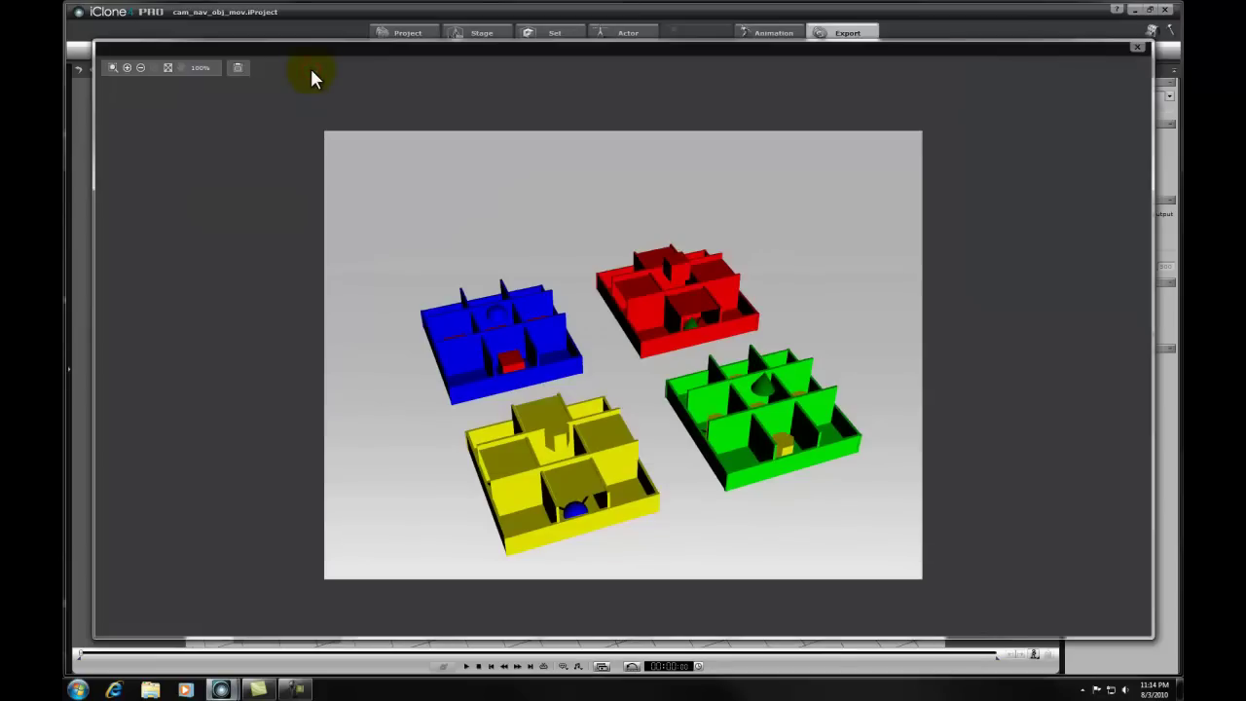
click(1139, 47)
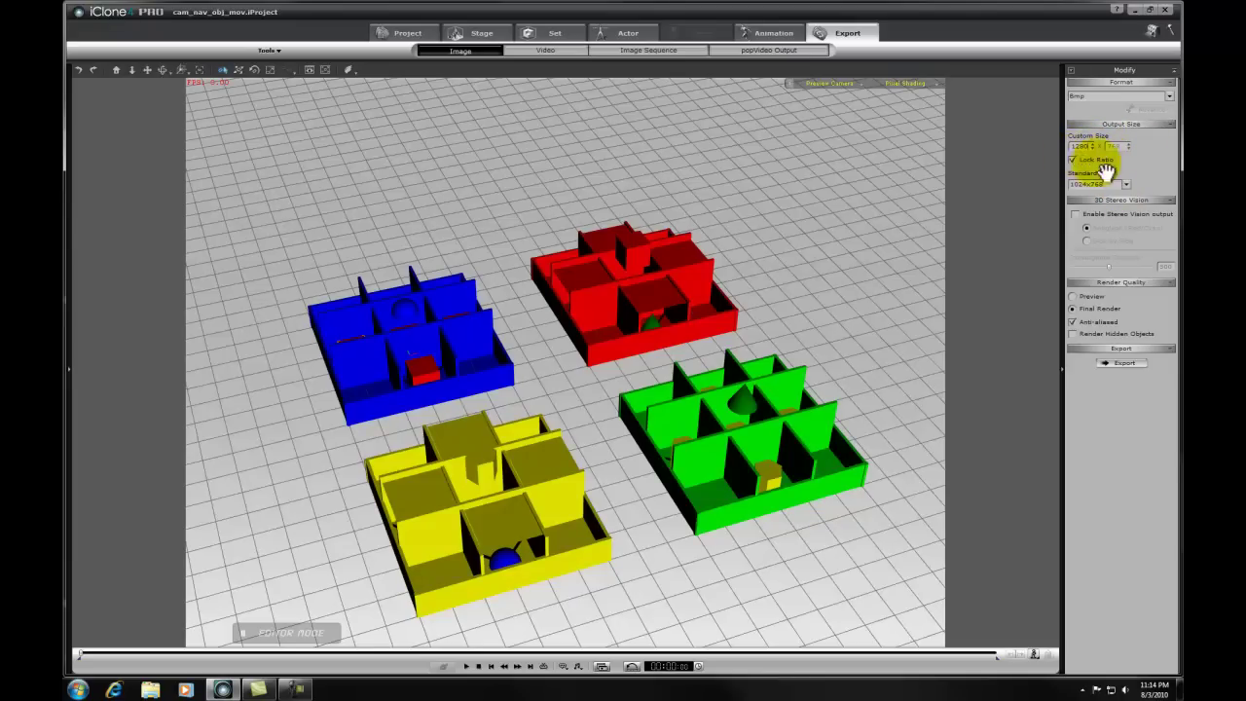
Step: Unlock the output size ratio, set the custom image height to 720, and hide the Modify panel
click(1073, 160)
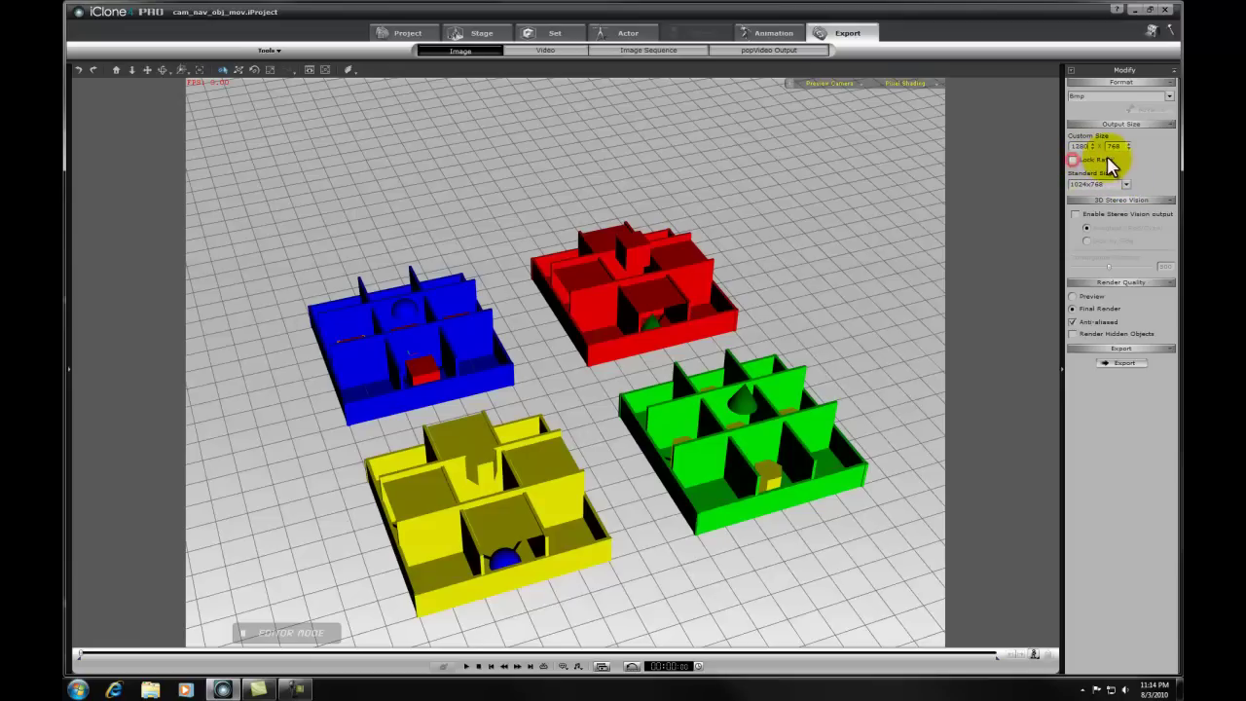
click(1115, 145)
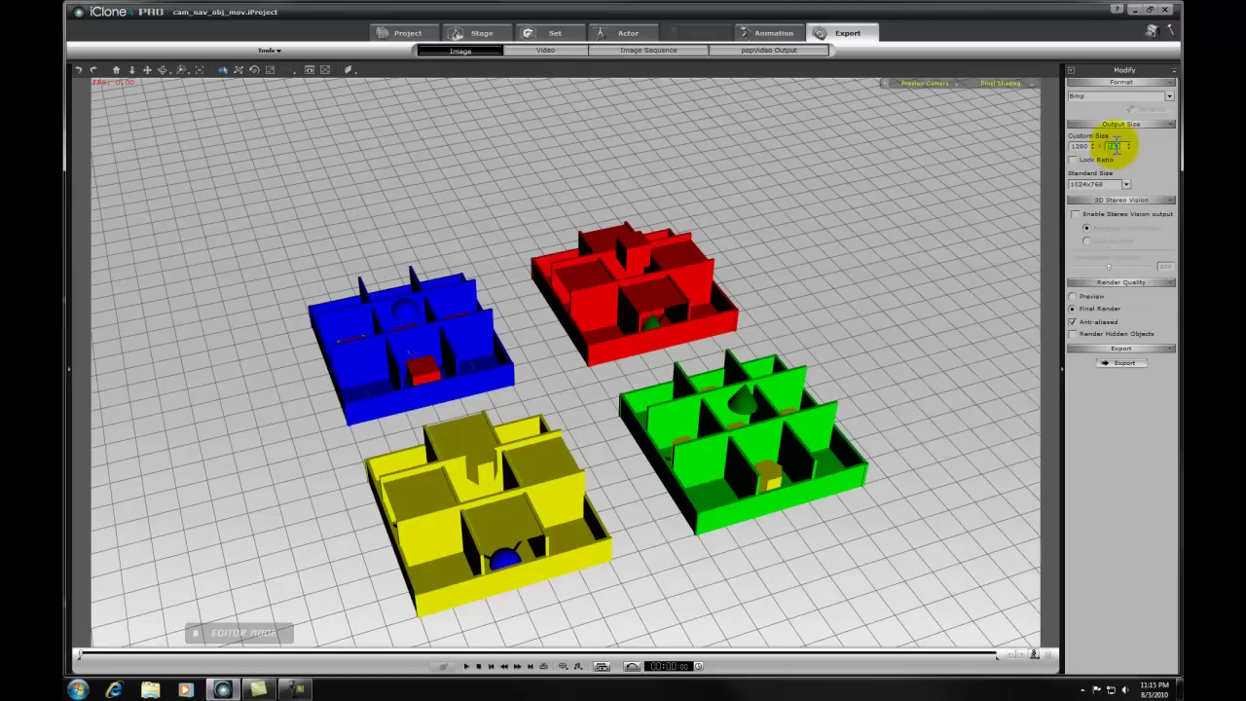
text(720)
key(Return)
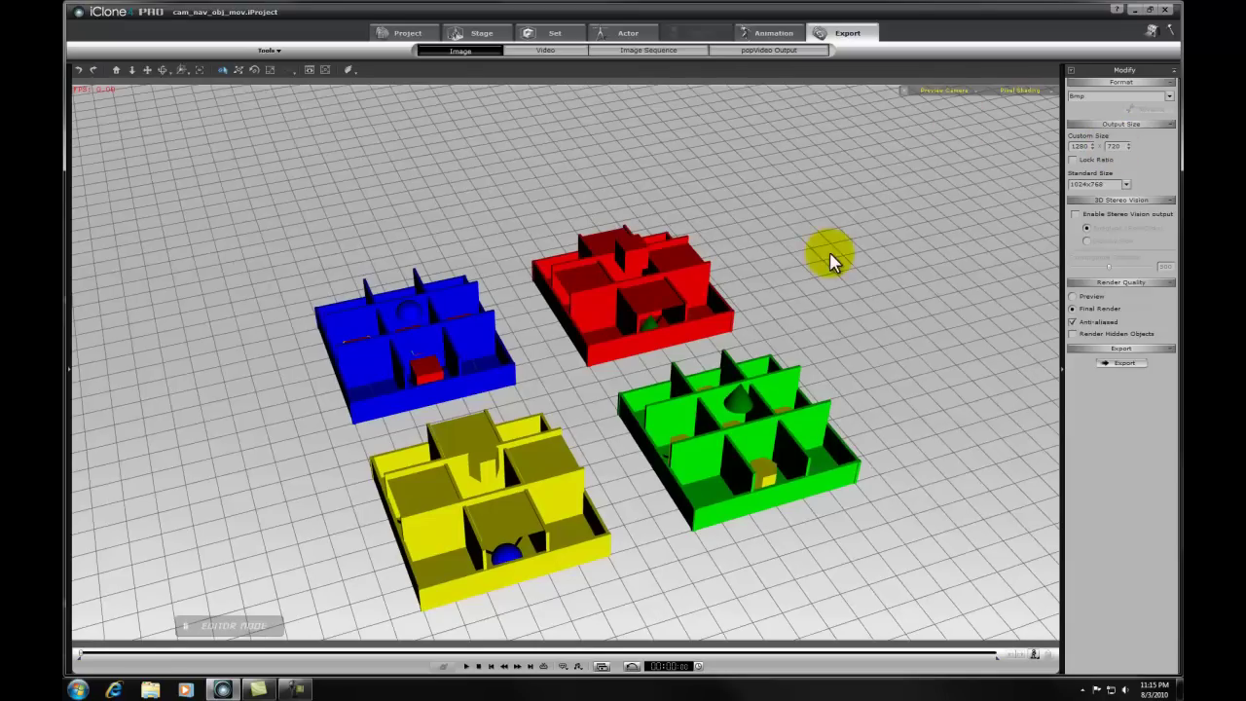
click(1061, 371)
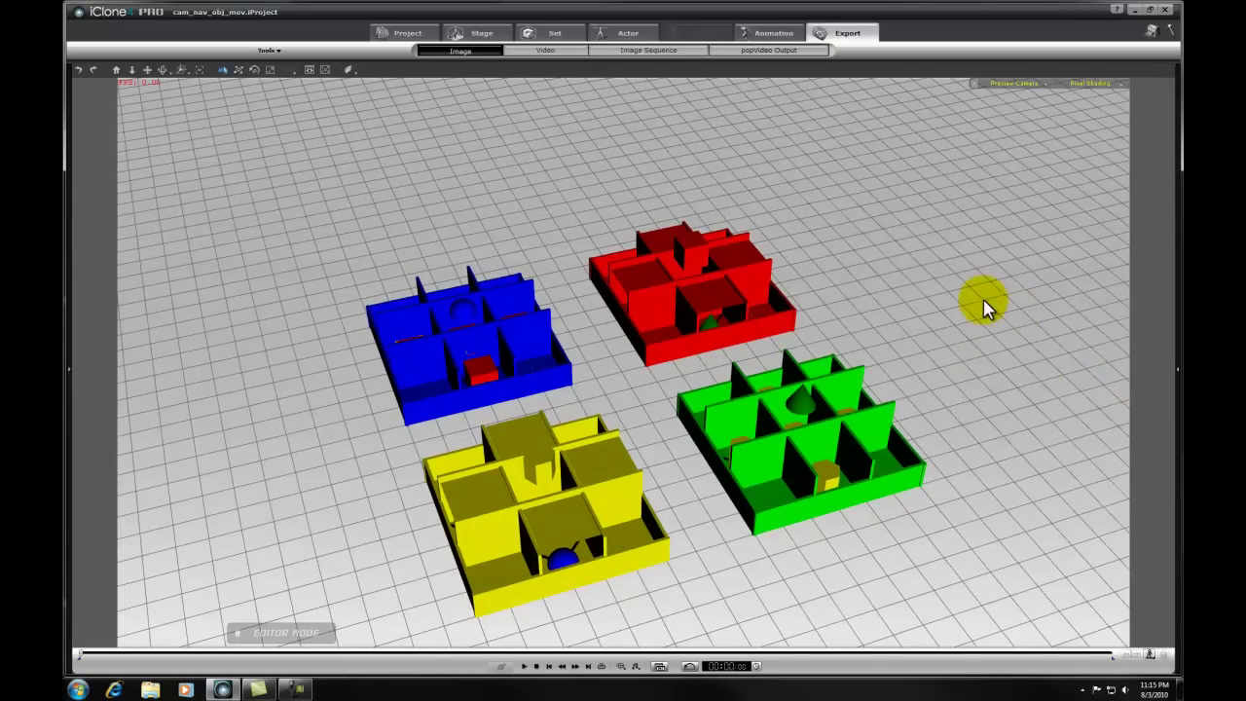
Step: Move the green cone from the red tray's front cell into the centre cell of the green tray
mouse_move(856, 306)
right_down()
mouse_move(827, 303)
mouse_move(841, 314)
right_up()
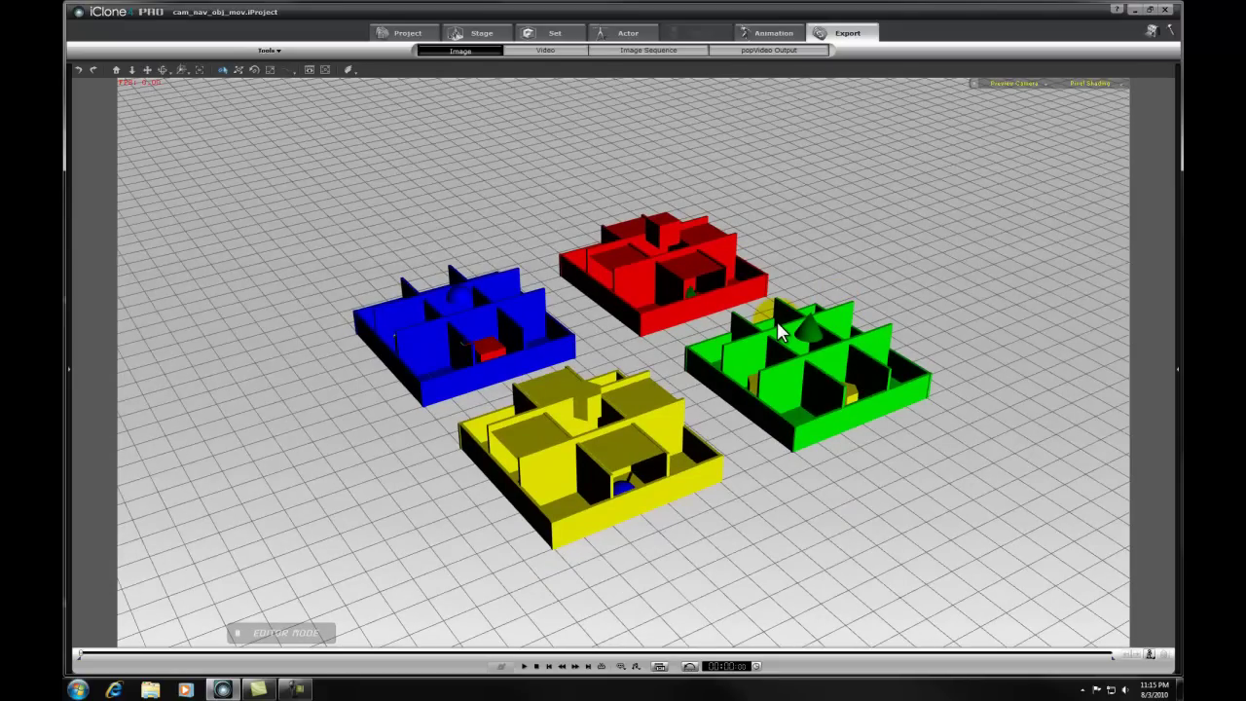
right_drag(746, 301, 691, 404)
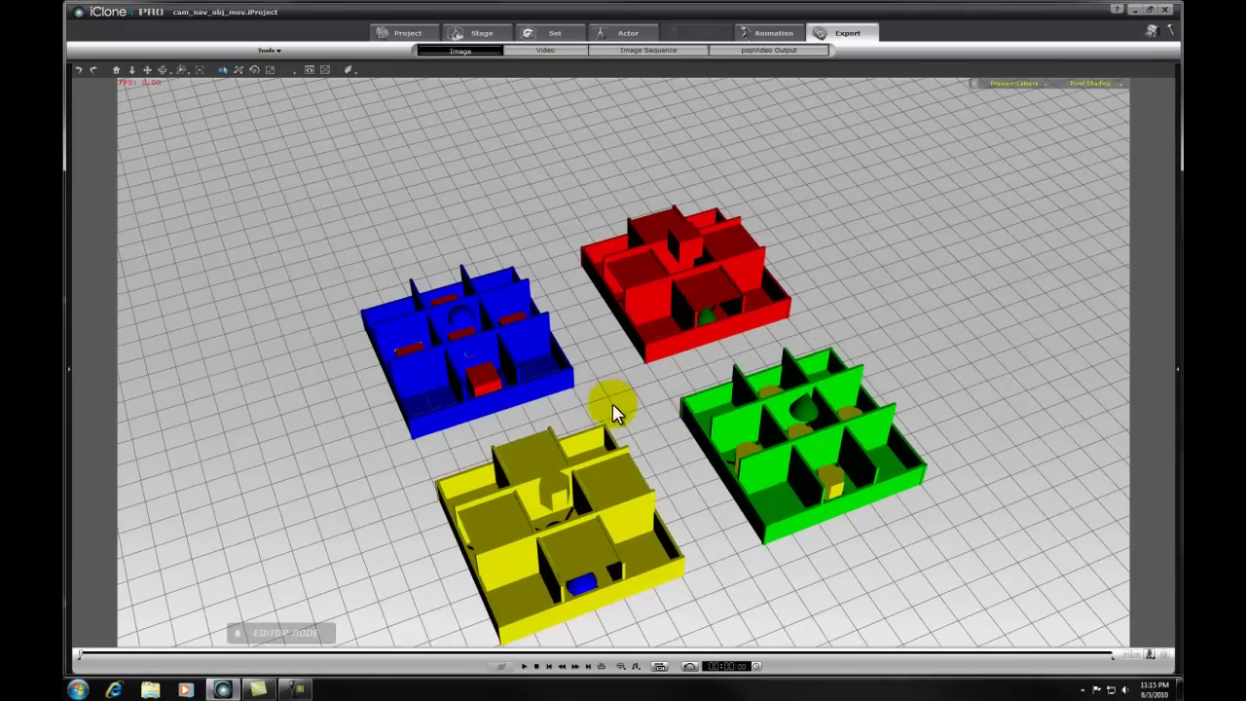
middle_drag(611, 416, 612, 375)
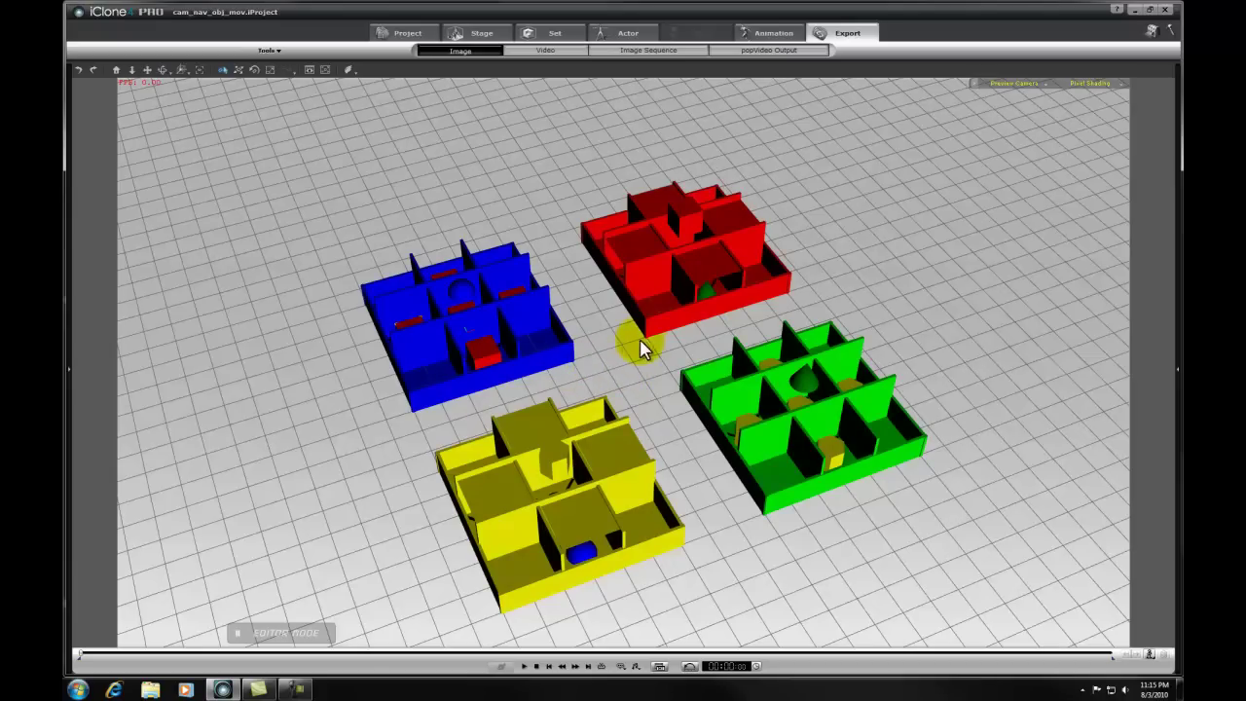
mouse_move(679, 344)
right_down()
mouse_move(692, 337)
mouse_move(649, 325)
mouse_move(657, 353)
mouse_move(672, 320)
mouse_move(648, 398)
mouse_move(668, 409)
mouse_move(670, 433)
right_up()
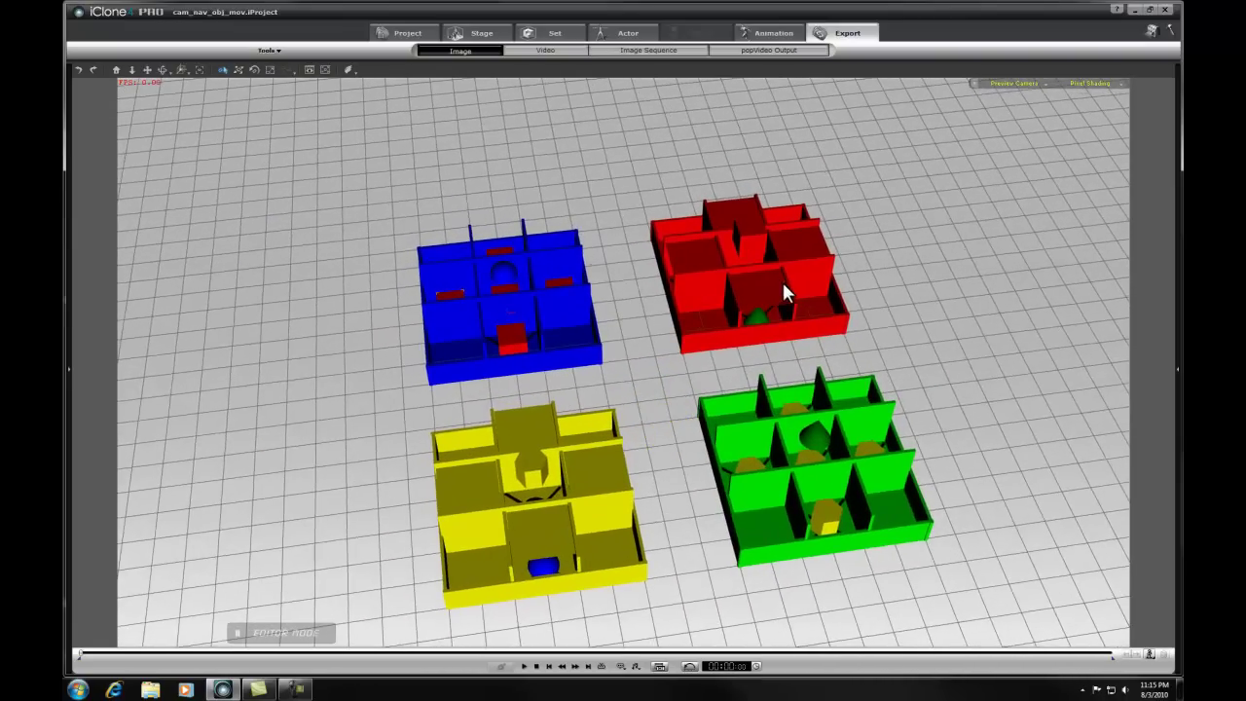
click(760, 312)
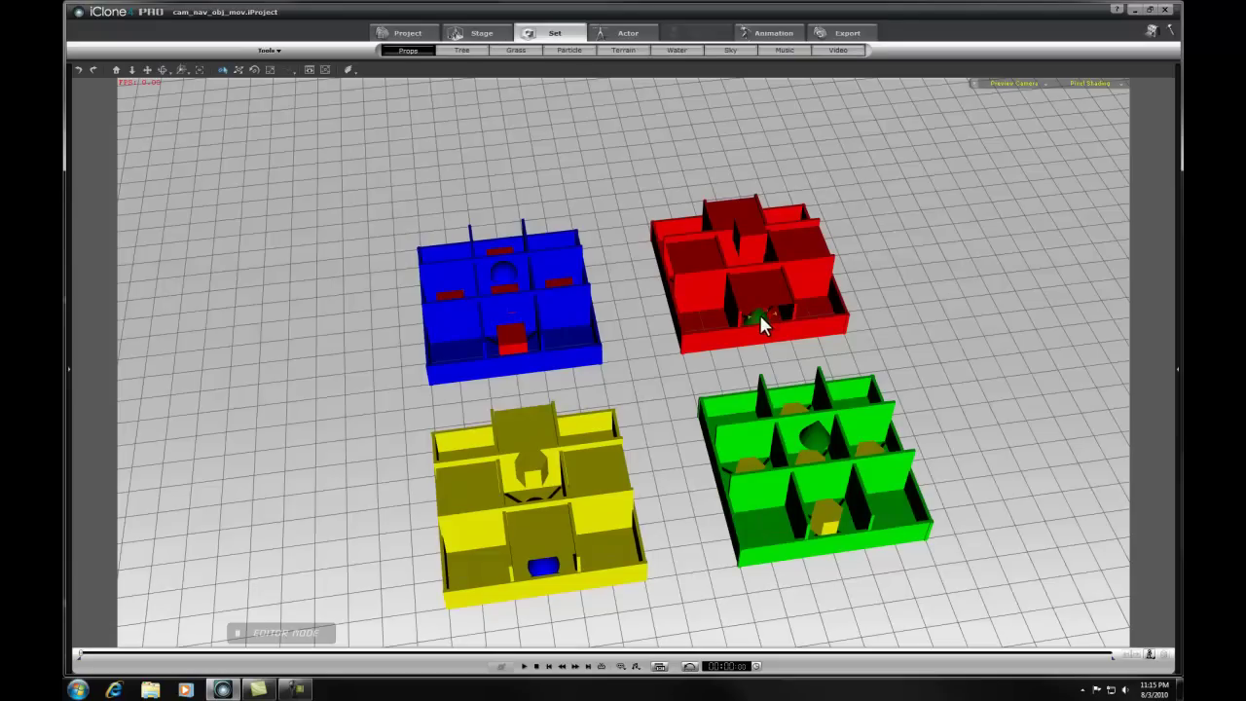
click(807, 438)
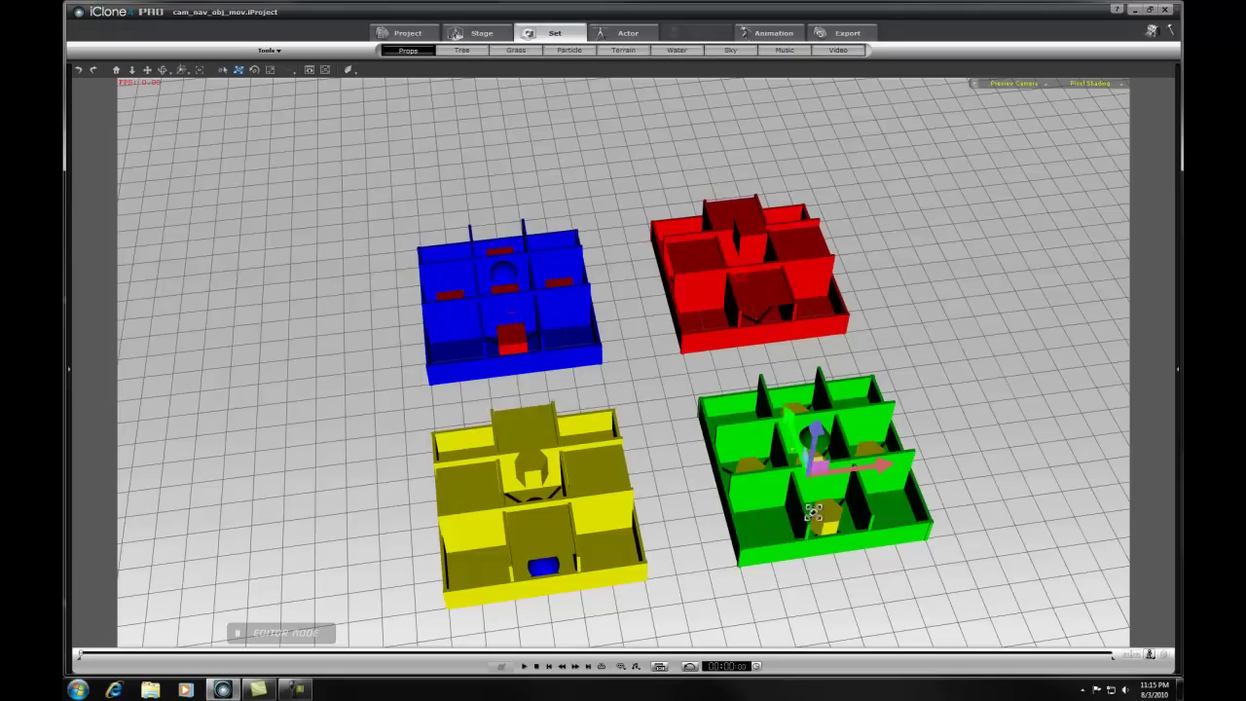
Step: Move a second green cone from the red tray into an outer green tray cell that holds a yellow prism
click(611, 309)
right_drag(612, 309, 438, 440)
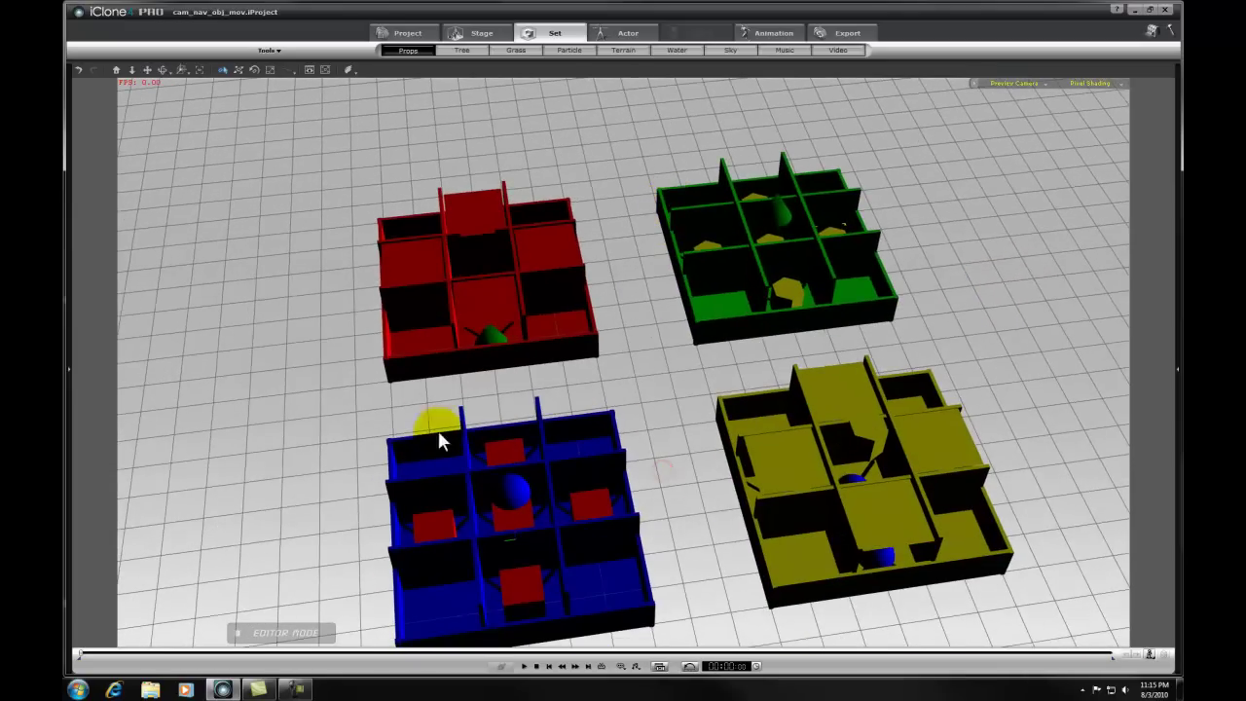
click(496, 337)
drag(407, 350, 713, 360)
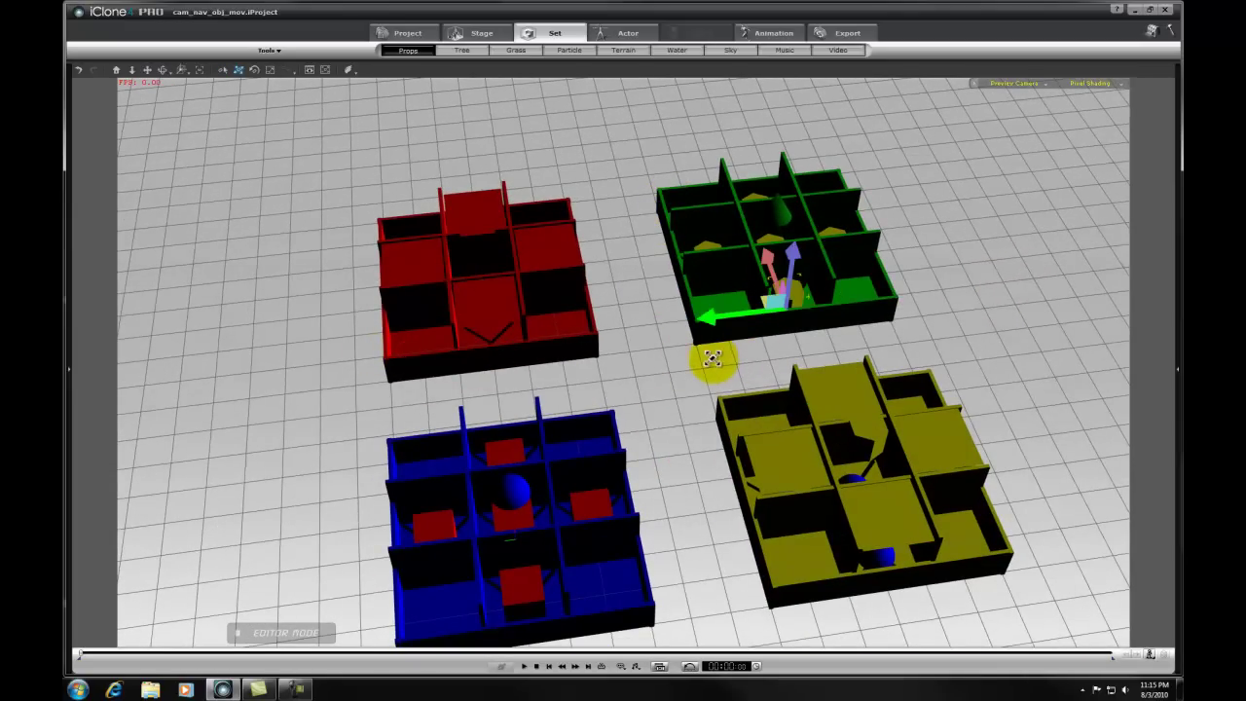
Step: Move a third green cone from an outer cell of the red tray straight across into the green tray
right_drag(428, 289, 750, 403)
click(751, 403)
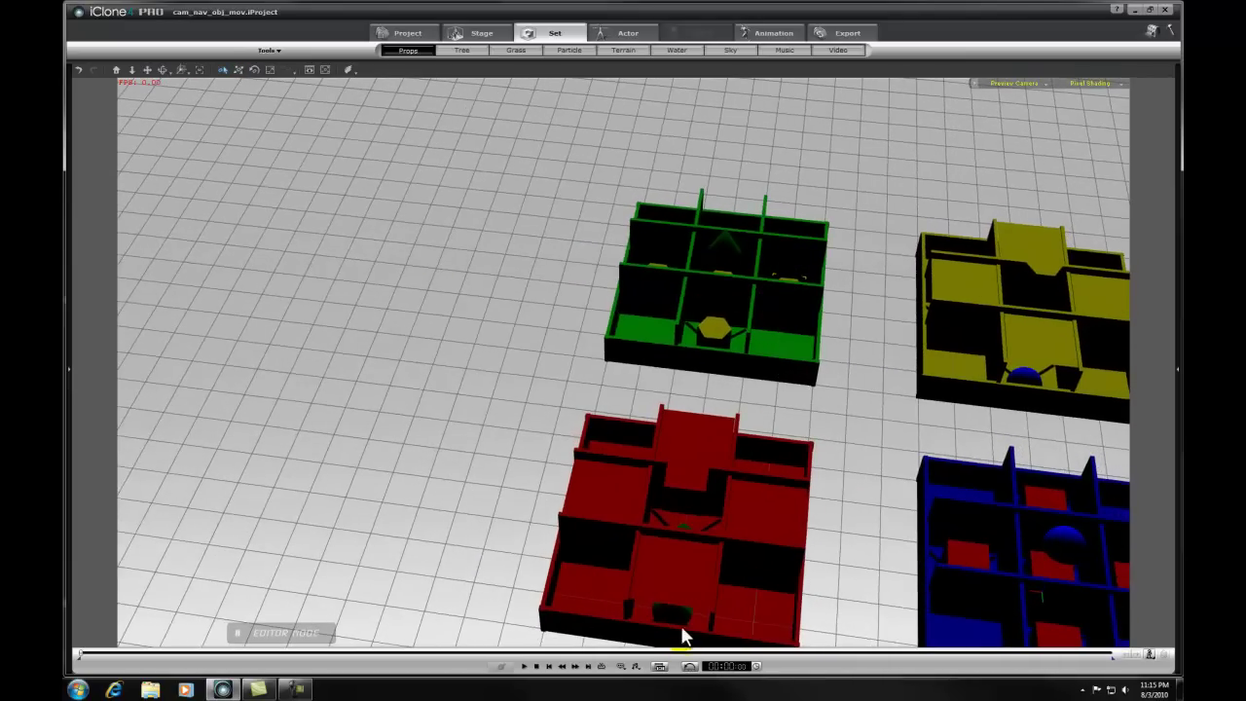
right_drag(671, 611, 728, 557)
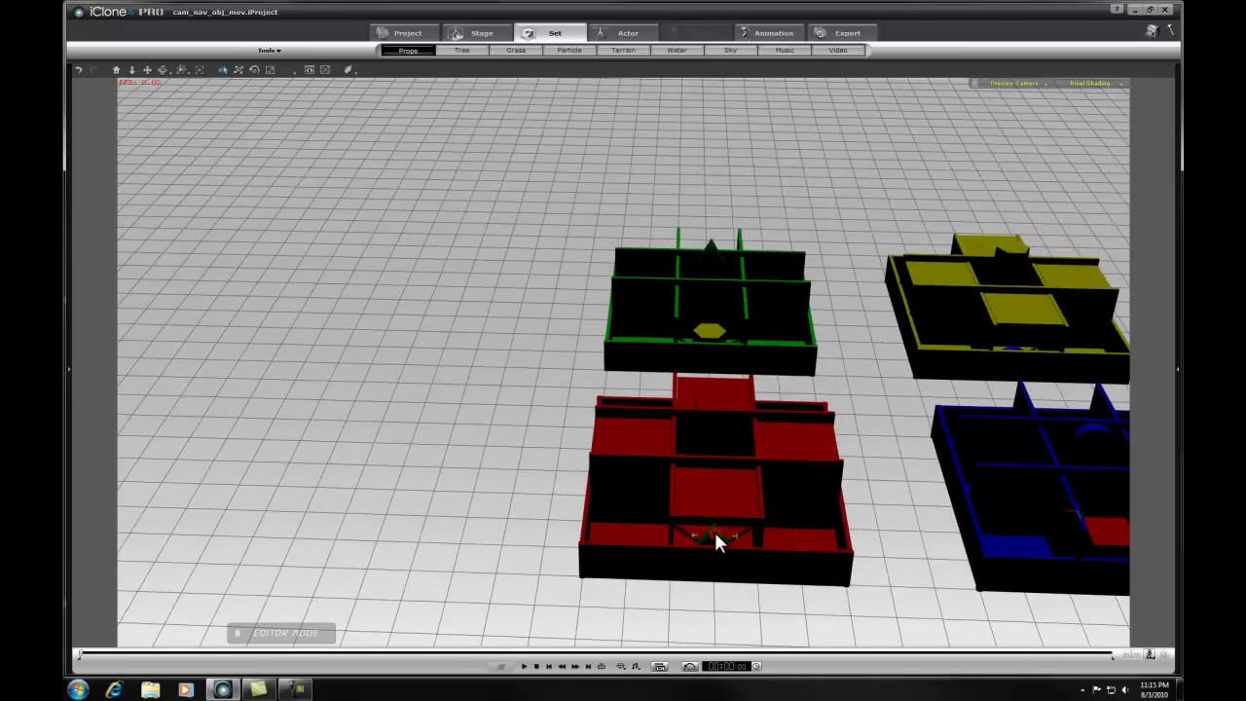
click(716, 541)
right_drag(720, 528, 864, 555)
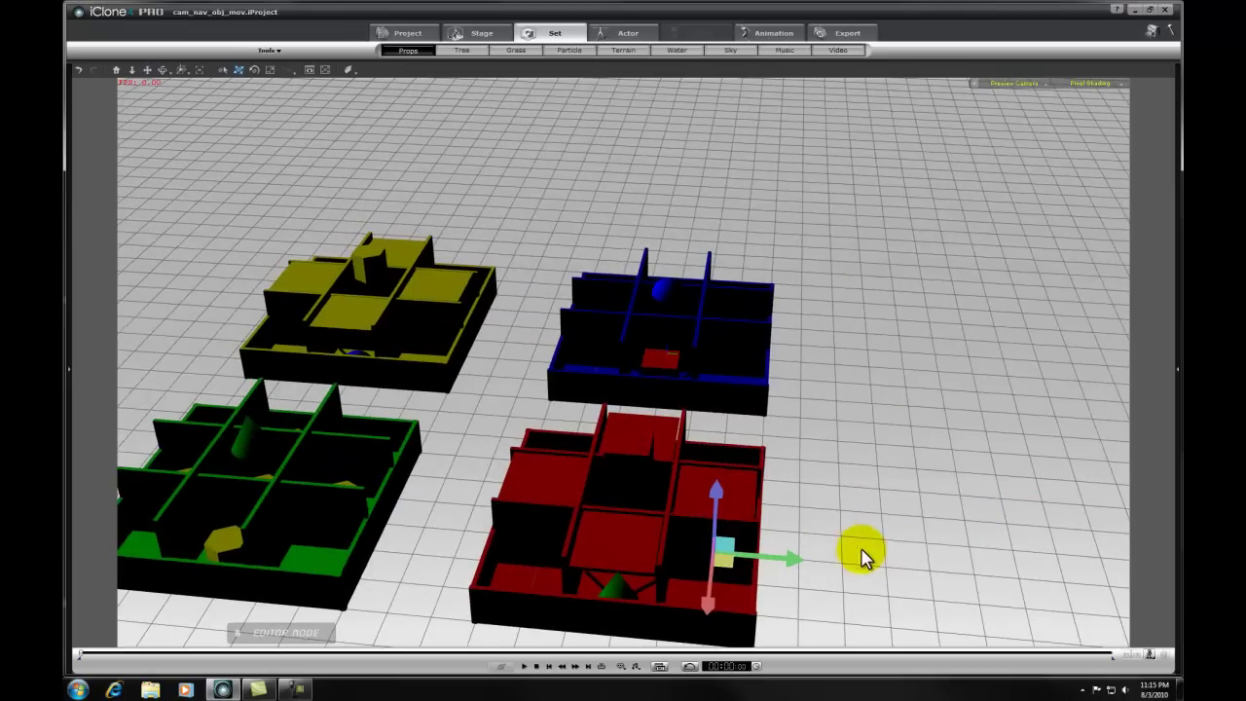
drag(785, 562, 457, 533)
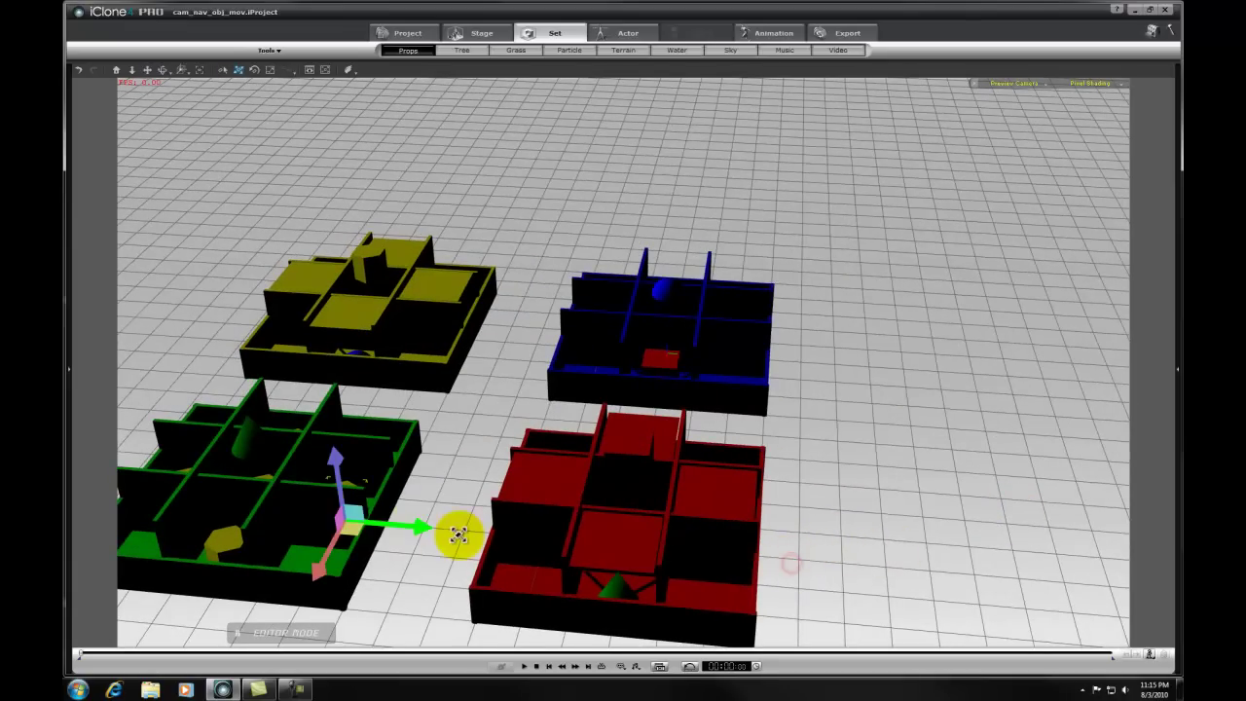
Step: Move the fourth green cone with the Move tool from the red tray's last outer cell into the green tray
middle_drag(264, 529, 393, 446)
key(q)
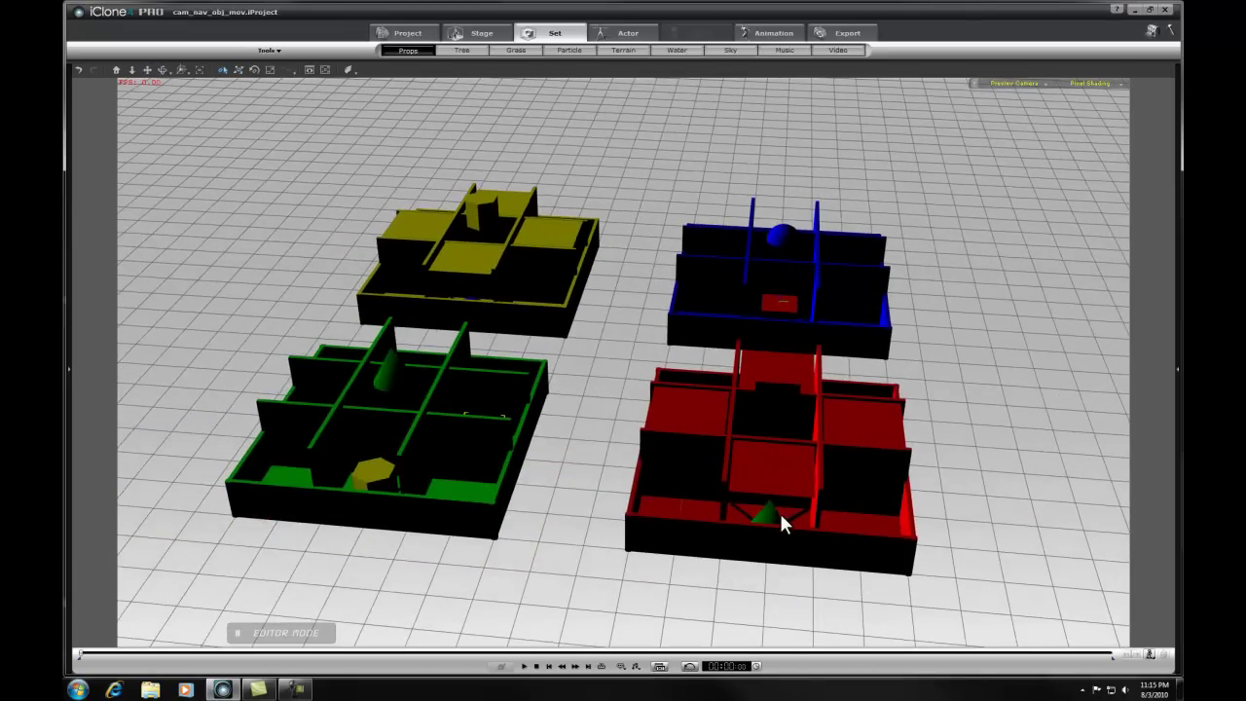
key(w)
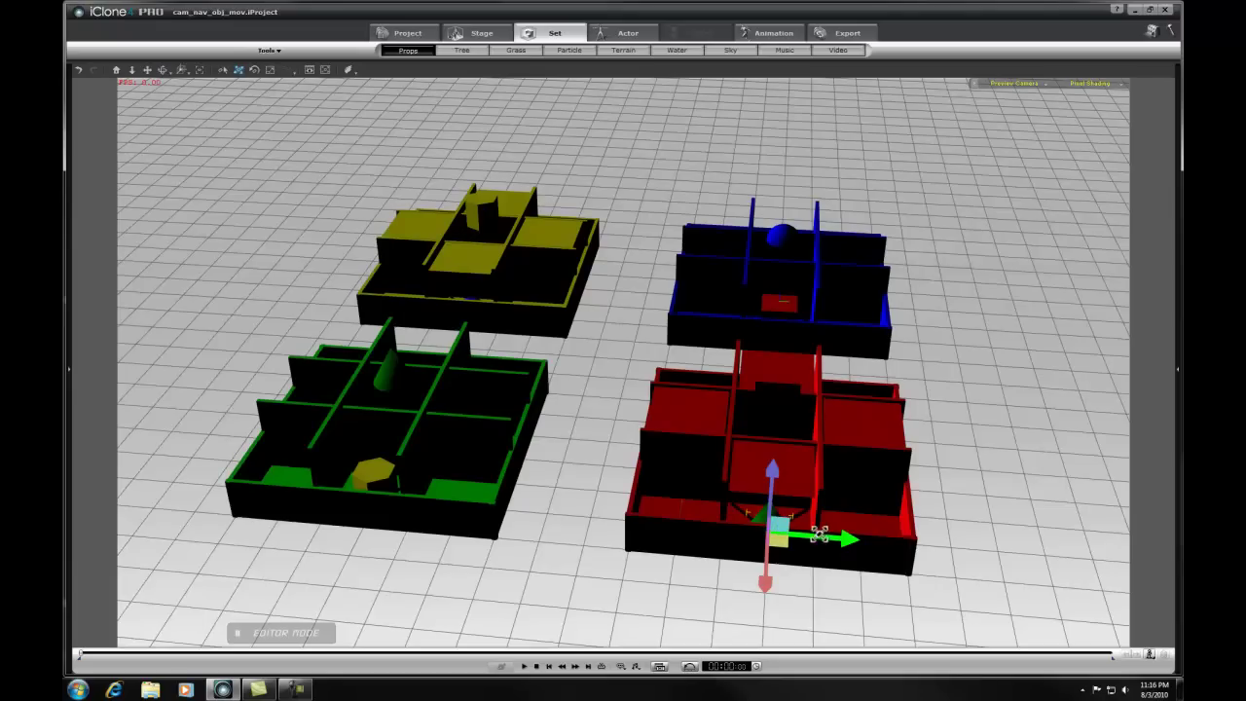
drag(842, 538, 596, 547)
Step: Move the remaining green cone from the centre cell of the red tray into the green tray
right_drag(596, 547, 645, 578)
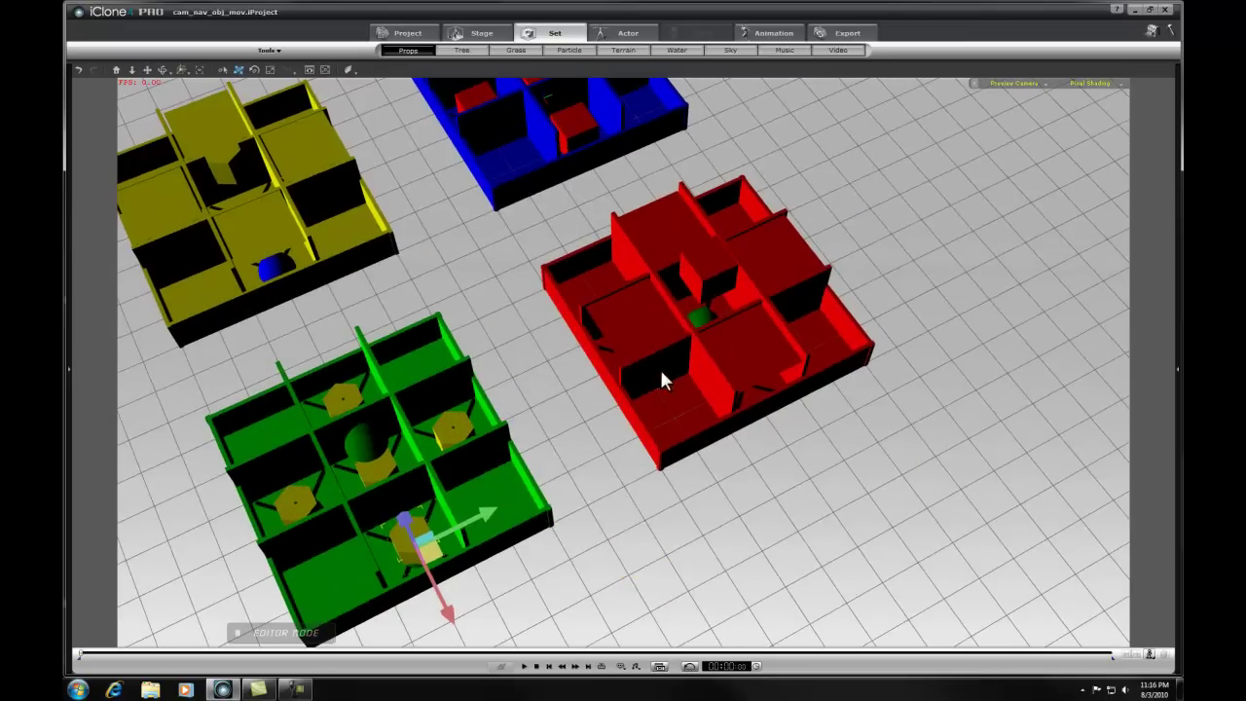
click(705, 319)
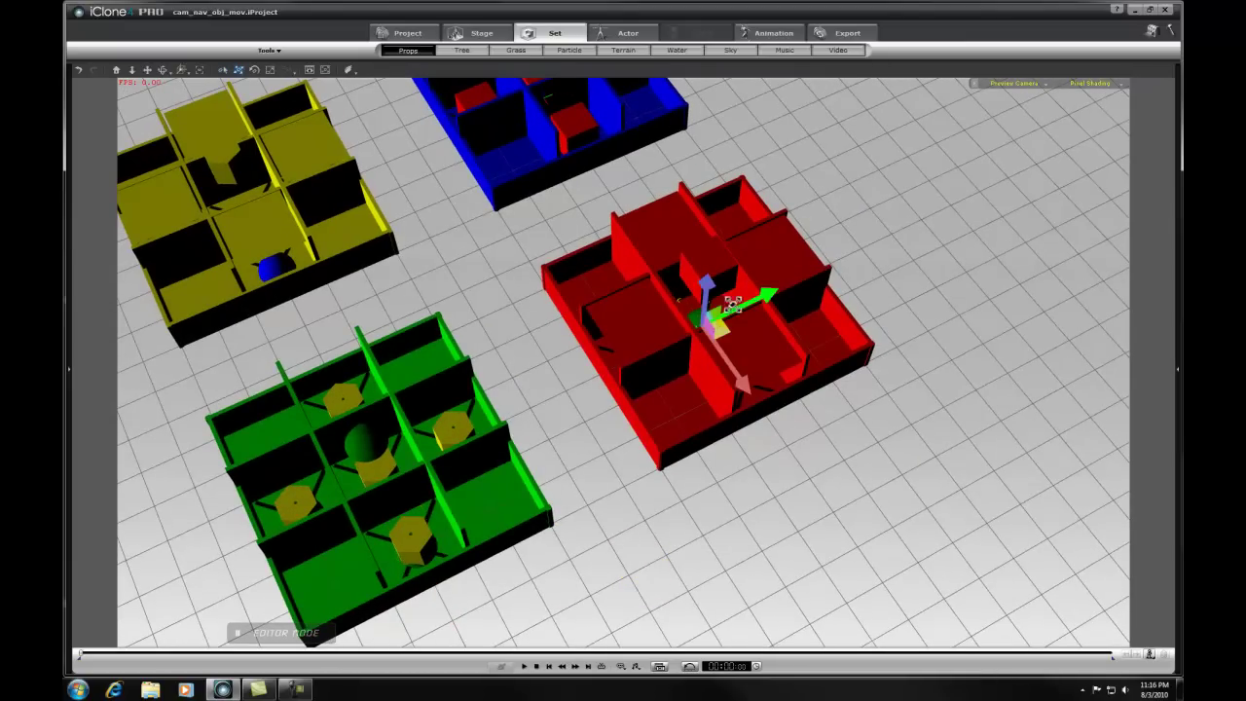
drag(709, 309, 669, 391)
Step: Move the blue sphere from the yellow tray's front cell onto the red box in the blue tray's front cell
right_drag(540, 409, 634, 337)
scroll(696, 499, up, 3)
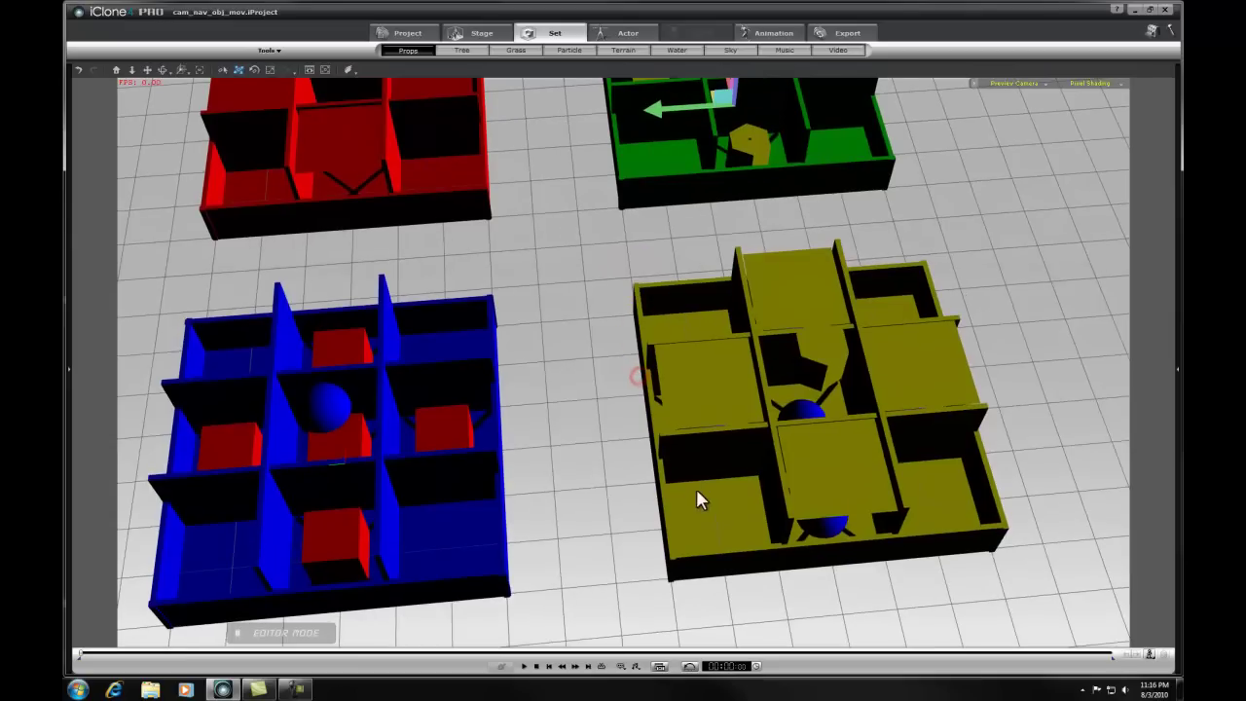
click(825, 526)
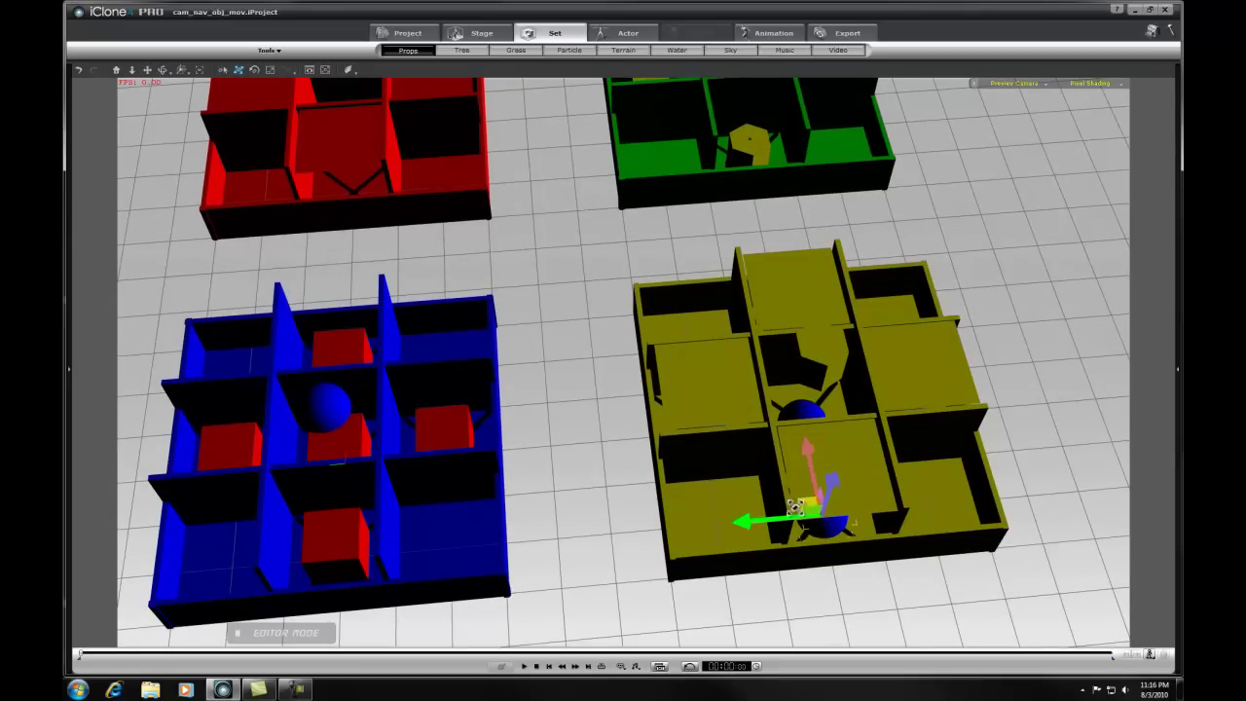
drag(753, 524, 409, 529)
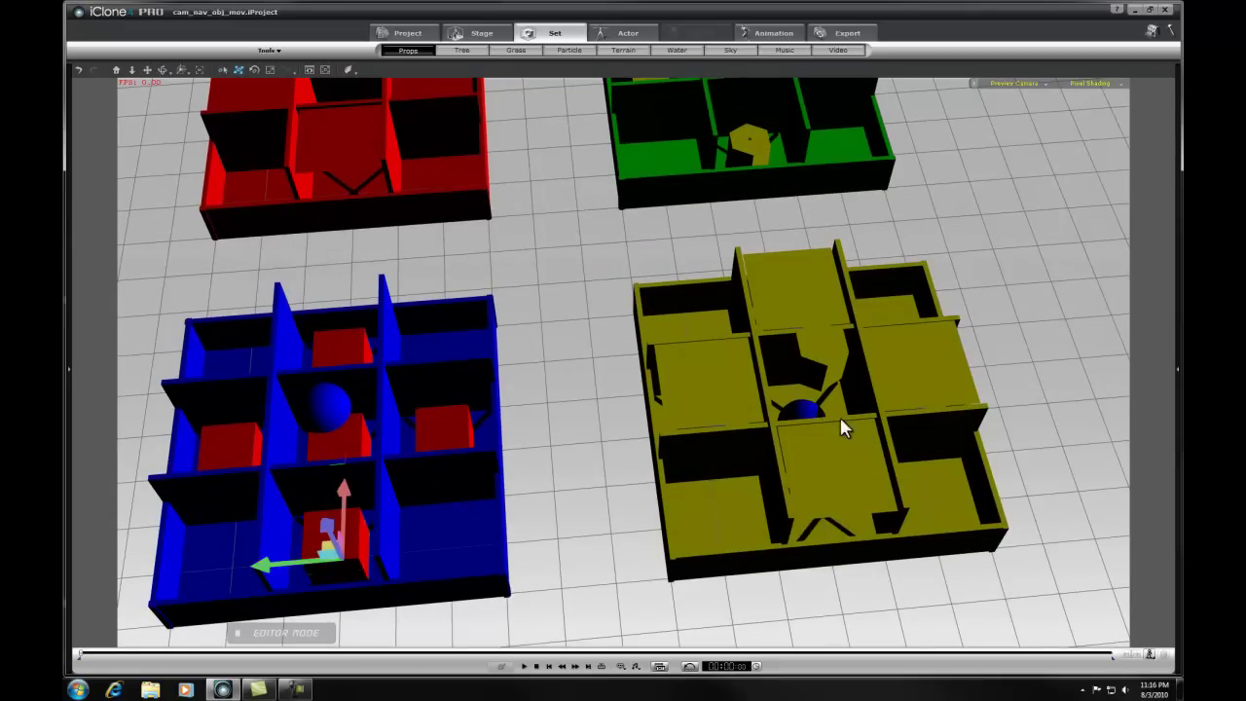
Step: Move the blue sphere from the centre cell of the yellow tray into the blue tray
click(813, 407)
right_drag(810, 404, 811, 471)
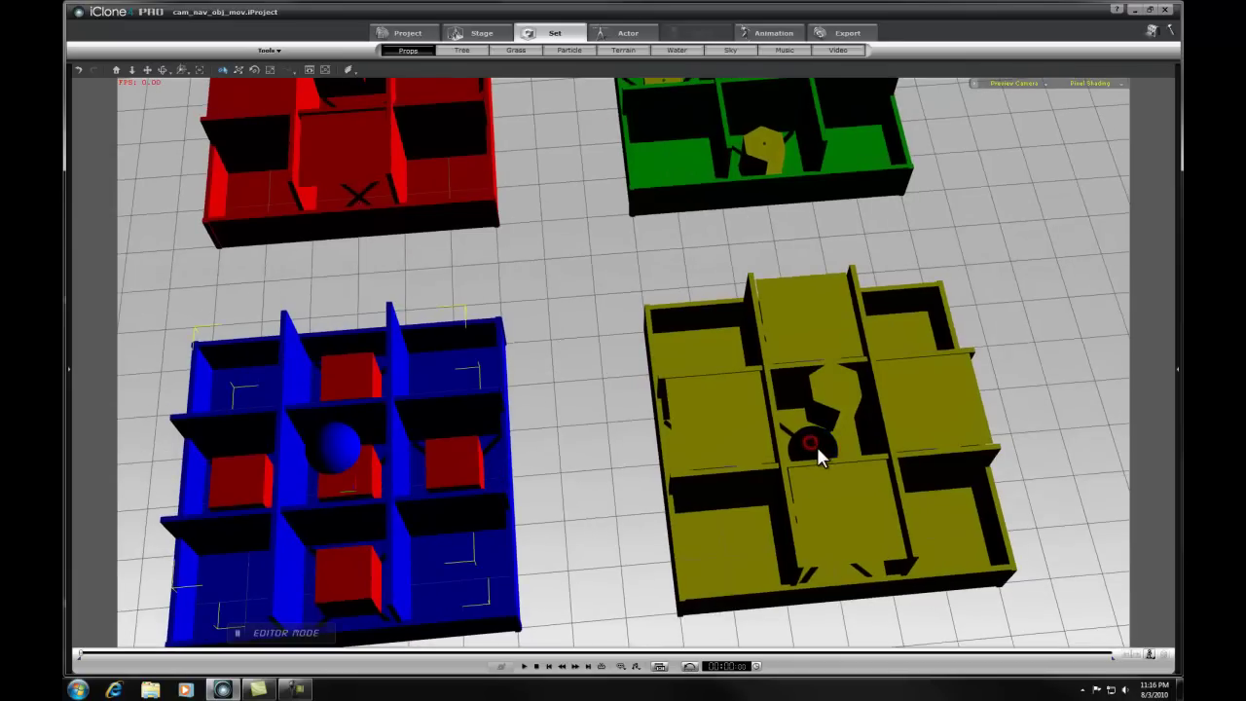
click(819, 441)
drag(765, 452, 477, 443)
Step: Move a third blue sphere from an outer cell of the yellow tray into the blue tray
right_drag(893, 419, 782, 334)
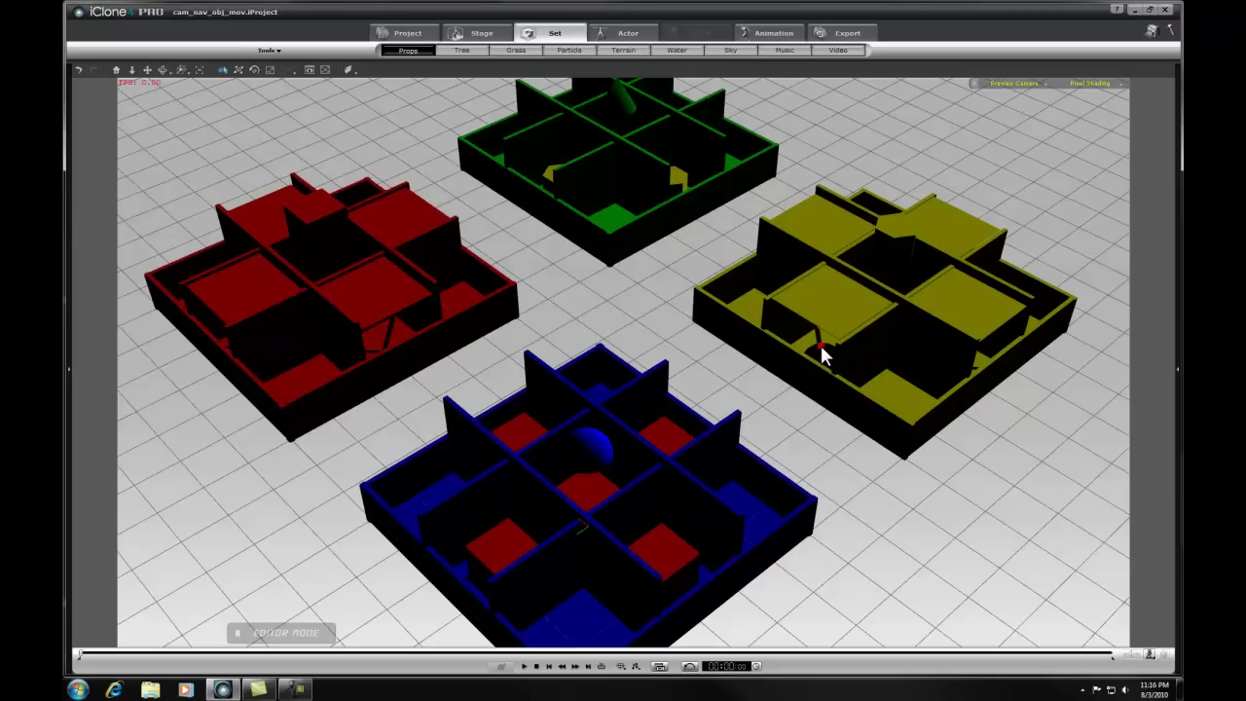
click(807, 350)
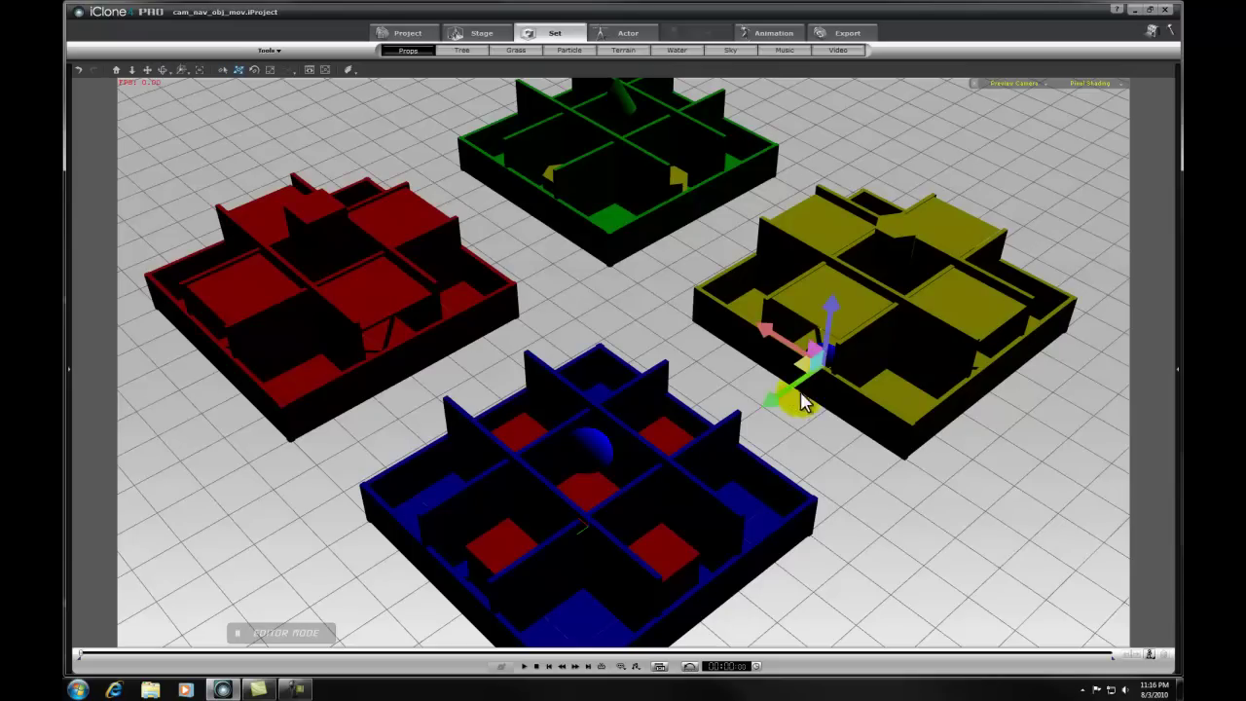
drag(785, 391, 445, 623)
right_drag(445, 623, 514, 386)
drag(607, 390, 418, 68)
drag(579, 253, 418, 168)
Step: Select the fourth blue sphere under the yellow tray's covered outer cell and move it into the blue tray with the Move tool
right_drag(755, 343, 645, 286)
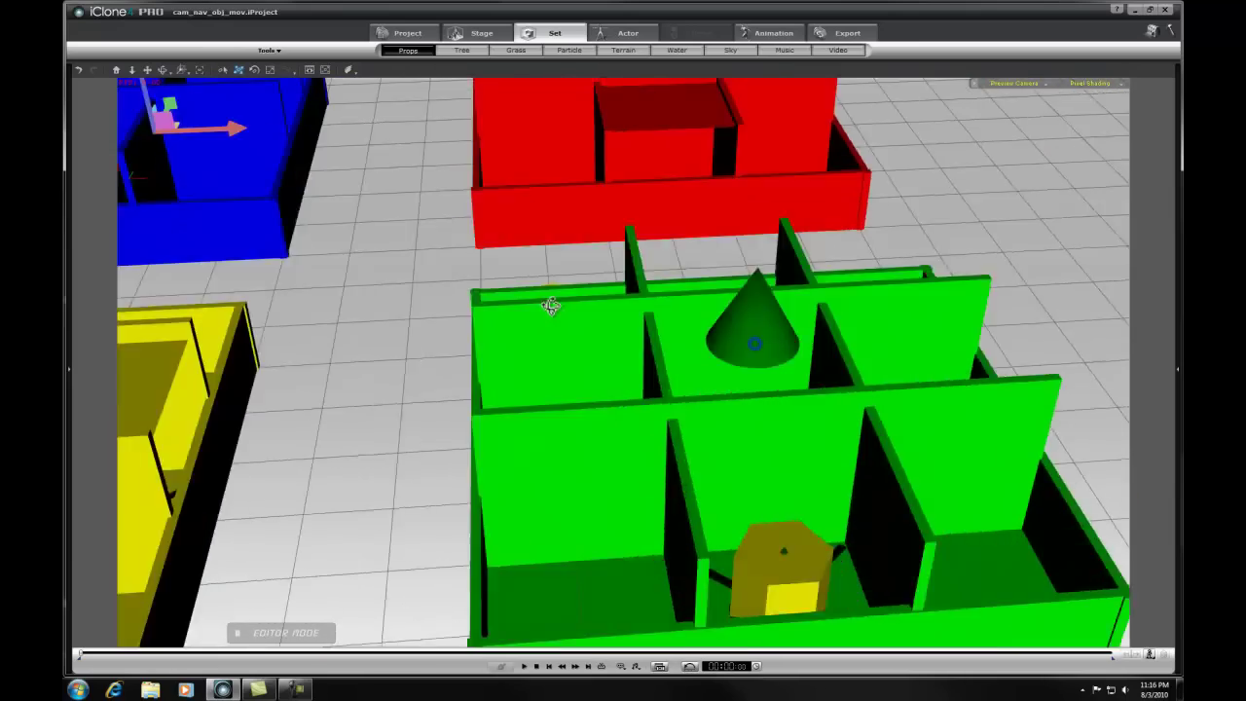
drag(662, 289, 693, 484)
drag(634, 350, 639, 421)
click(639, 427)
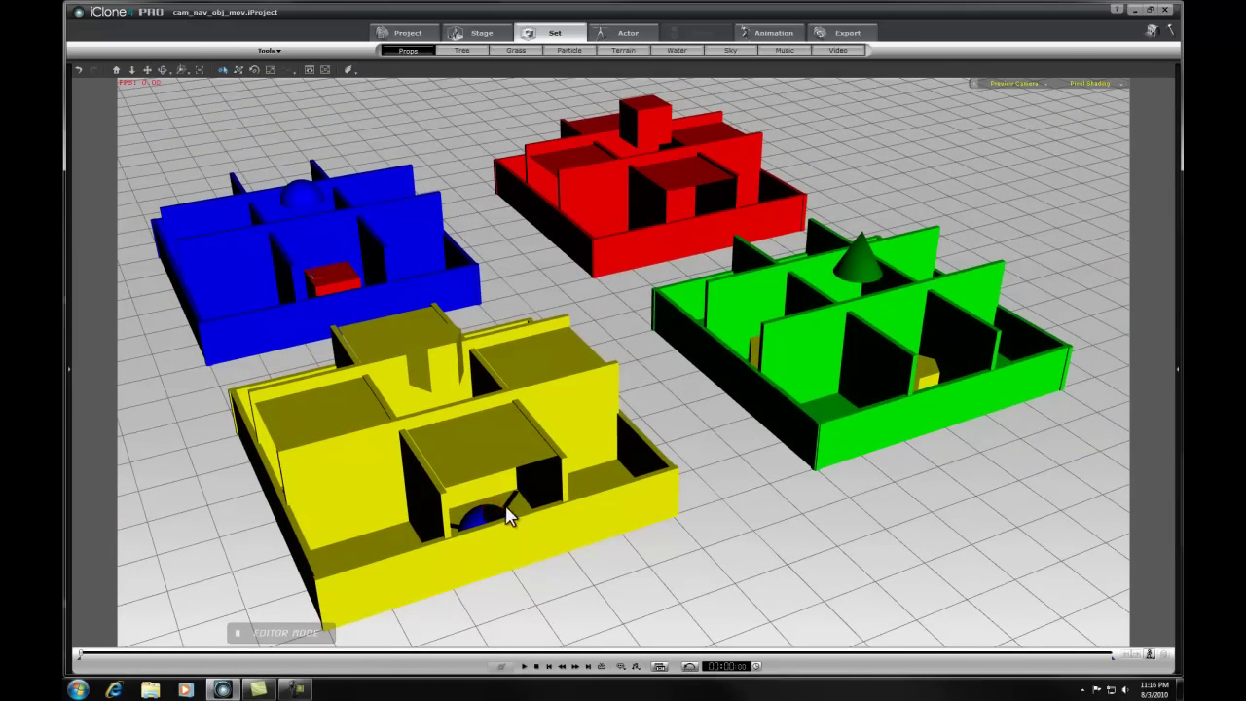
drag(489, 509, 627, 519)
key(w)
right_drag(509, 510, 649, 523)
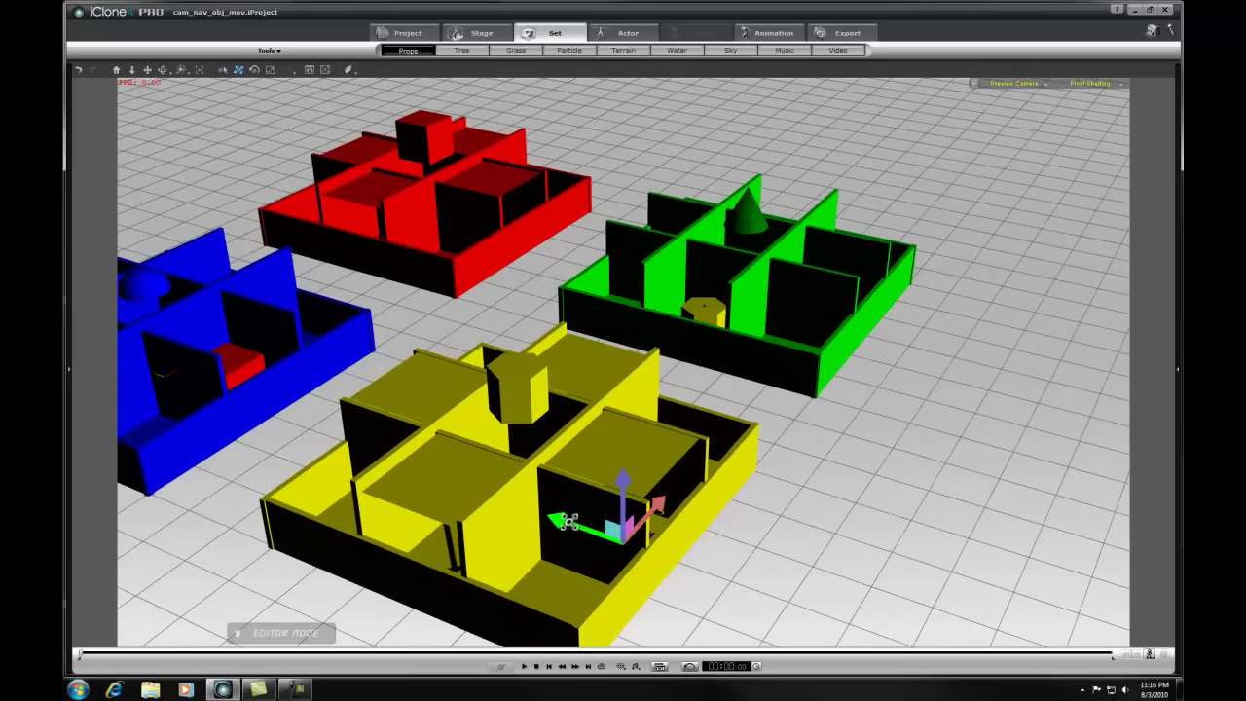
drag(555, 516, 268, 399)
Step: Move the last blue sphere out of the yellow tray and into the blue tray
right_drag(666, 272, 601, 440)
click(504, 420)
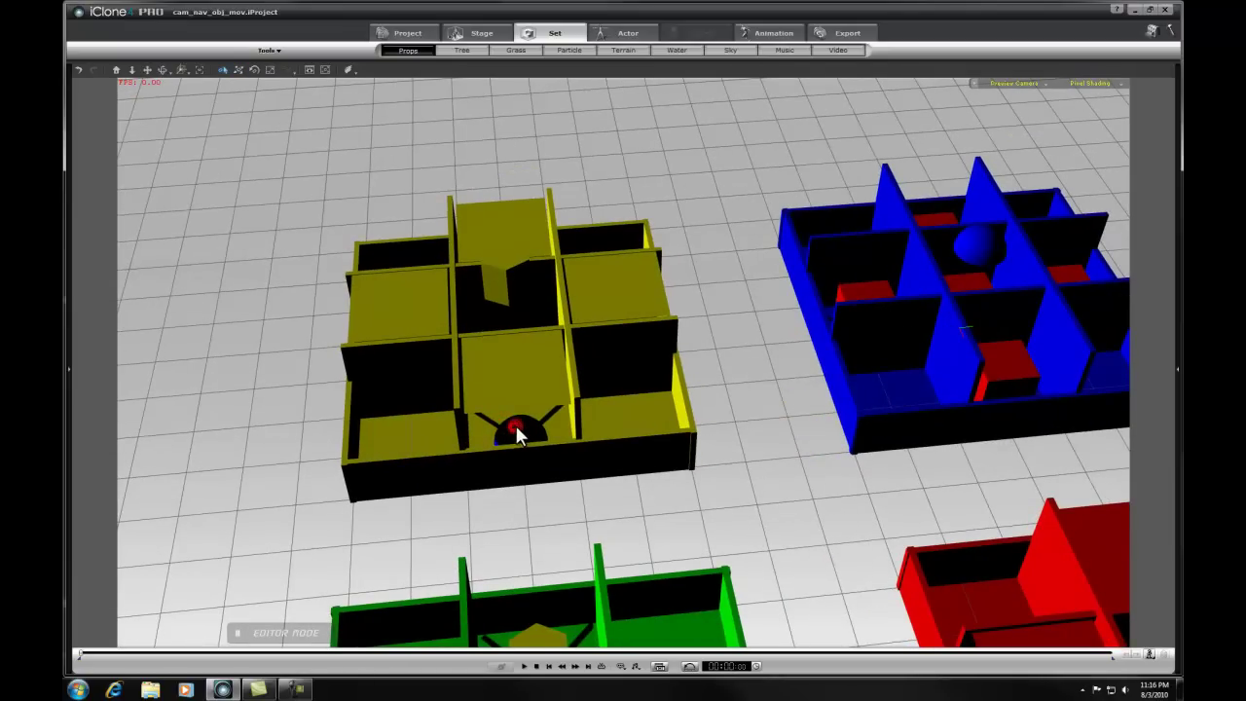
drag(594, 438, 899, 412)
Step: Move the red box from the blue tray's outer cell nearest the yellow tray into the red tray
right_drag(899, 412, 610, 497)
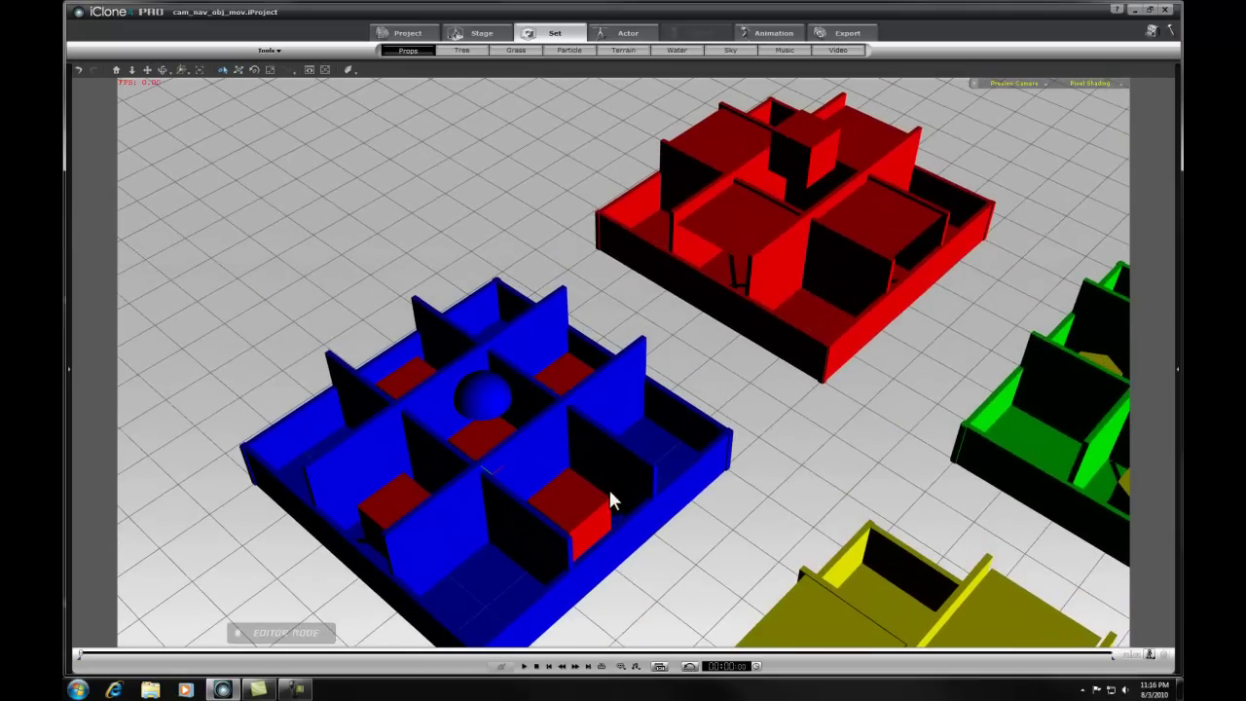
click(601, 516)
drag(632, 487, 912, 371)
Step: Move a second red box from an outer blue tray cell into the red tray and adjust its position in the cell
click(468, 535)
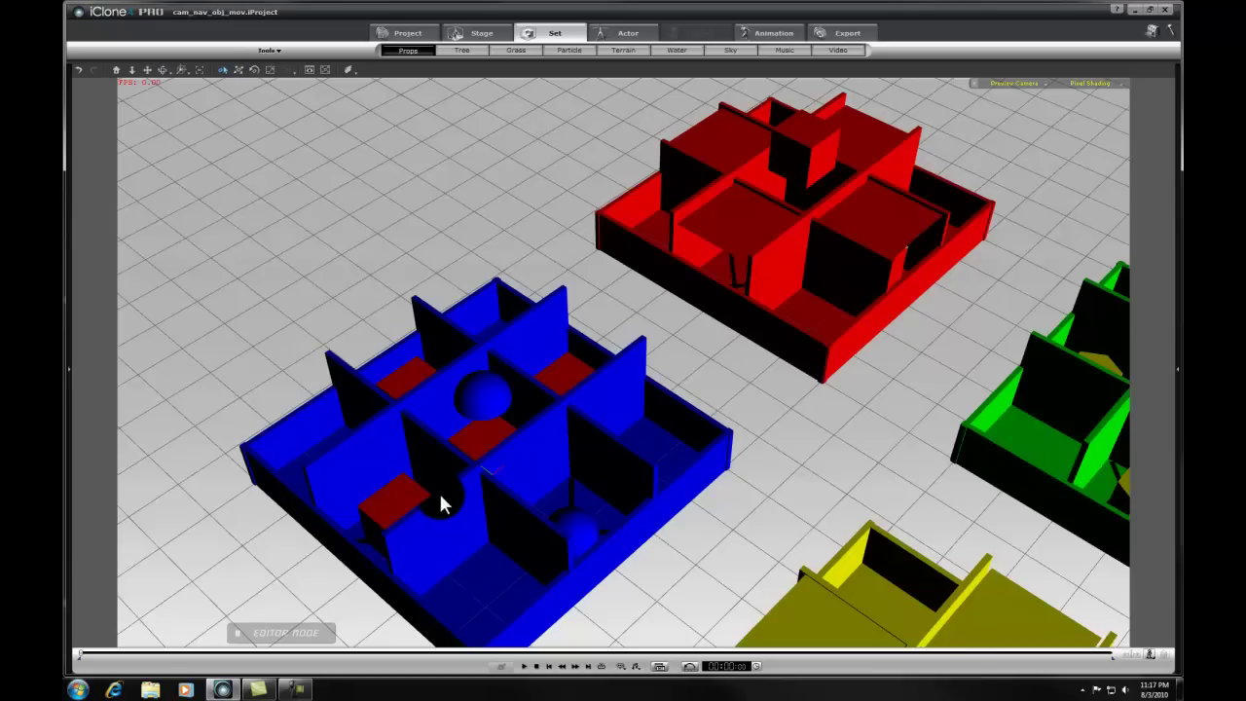
click(411, 491)
drag(465, 493, 781, 279)
drag(737, 315, 710, 334)
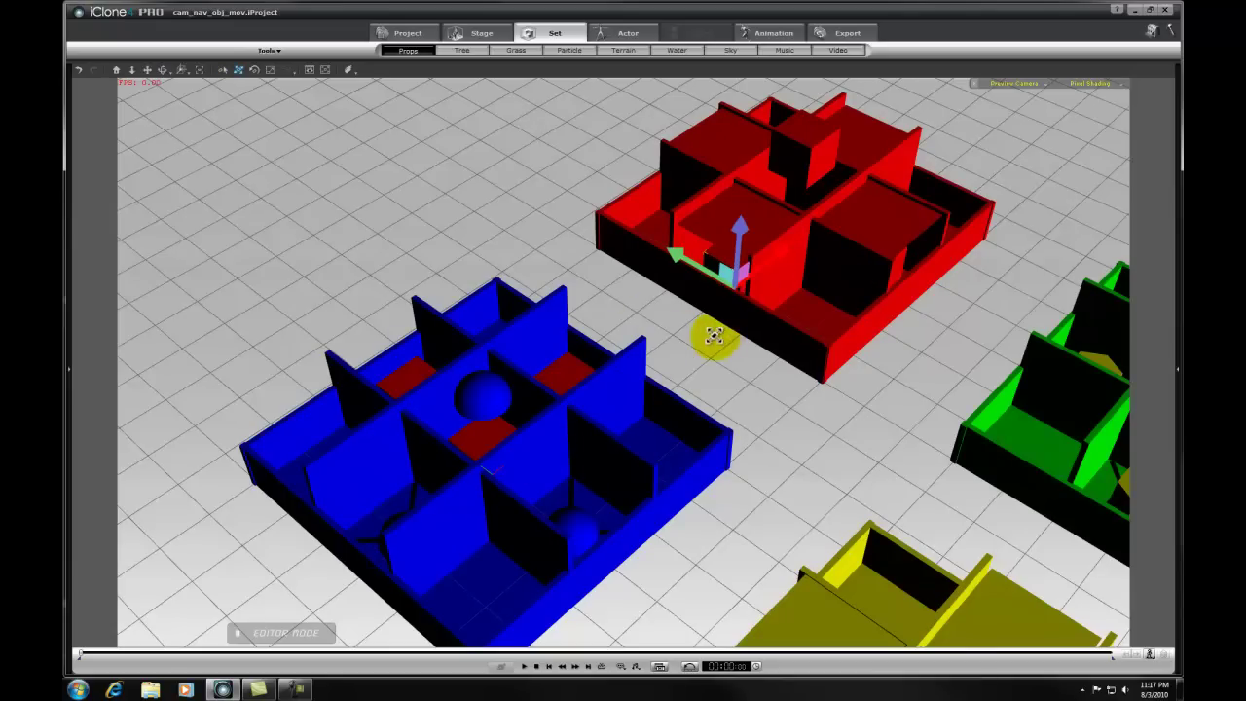
Step: Move the red box from the centre cell of the blue tray into the red tray
click(497, 463)
click(472, 443)
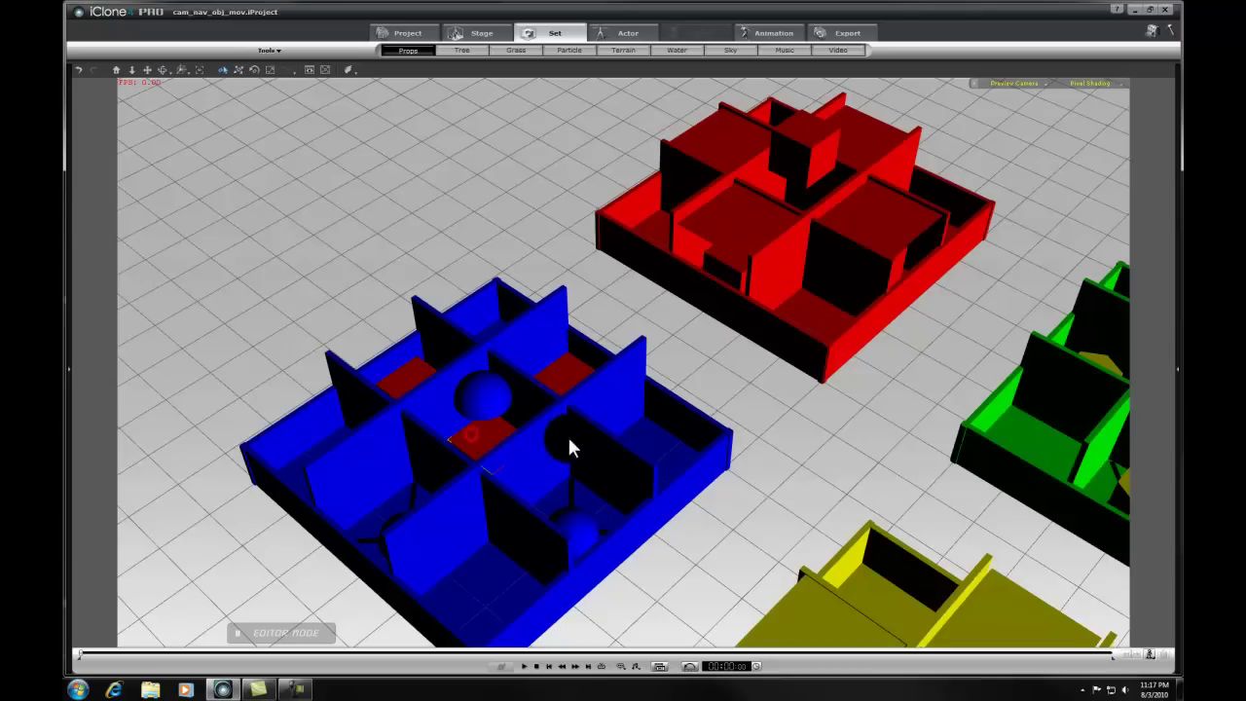
drag(547, 429, 862, 211)
Step: Move a fourth red box from the blue tray into the red tray
right_drag(862, 211, 531, 513)
click(523, 450)
drag(551, 458, 885, 453)
Step: Move the last remaining red box out of the blue tray and into the red tray
right_drag(884, 454, 78, 606)
right_drag(520, 396, 461, 353)
click(733, 486)
click(746, 512)
drag(746, 512, 366, 551)
right_drag(366, 551, 745, 607)
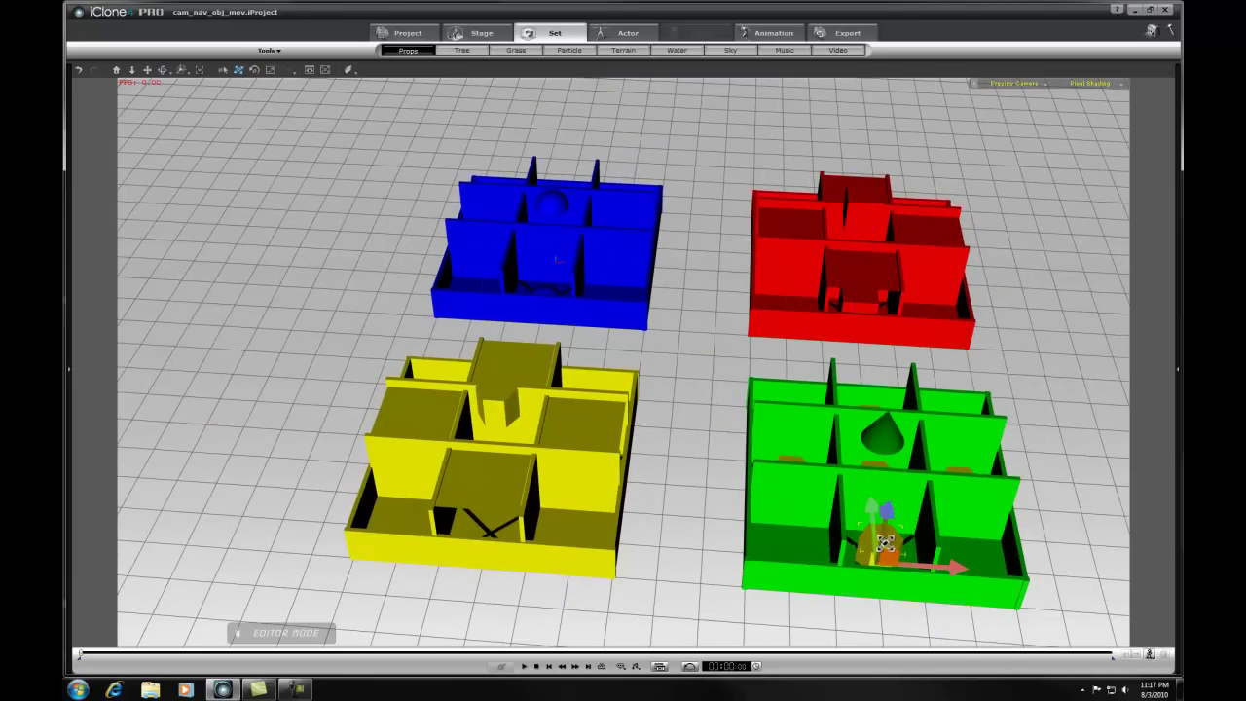
Step: Move two yellow prisms from outer cells of the green tray into matching outer cells of the yellow tray
drag(957, 570, 610, 577)
right_drag(880, 412, 788, 507)
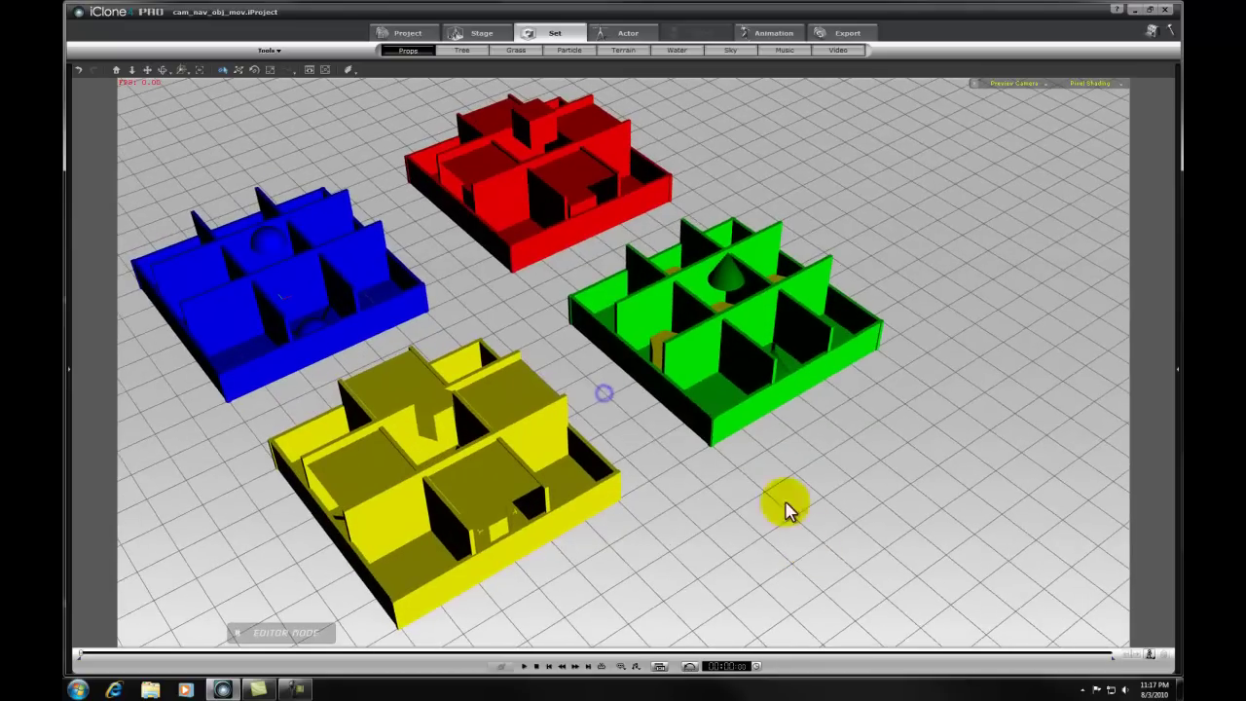
click(667, 353)
drag(699, 362, 440, 469)
Step: Move a third yellow prism from an outer green tray cell into the yellow tray, working from an overhead view
right_drag(437, 478, 468, 267)
middle_drag(468, 267, 668, 217)
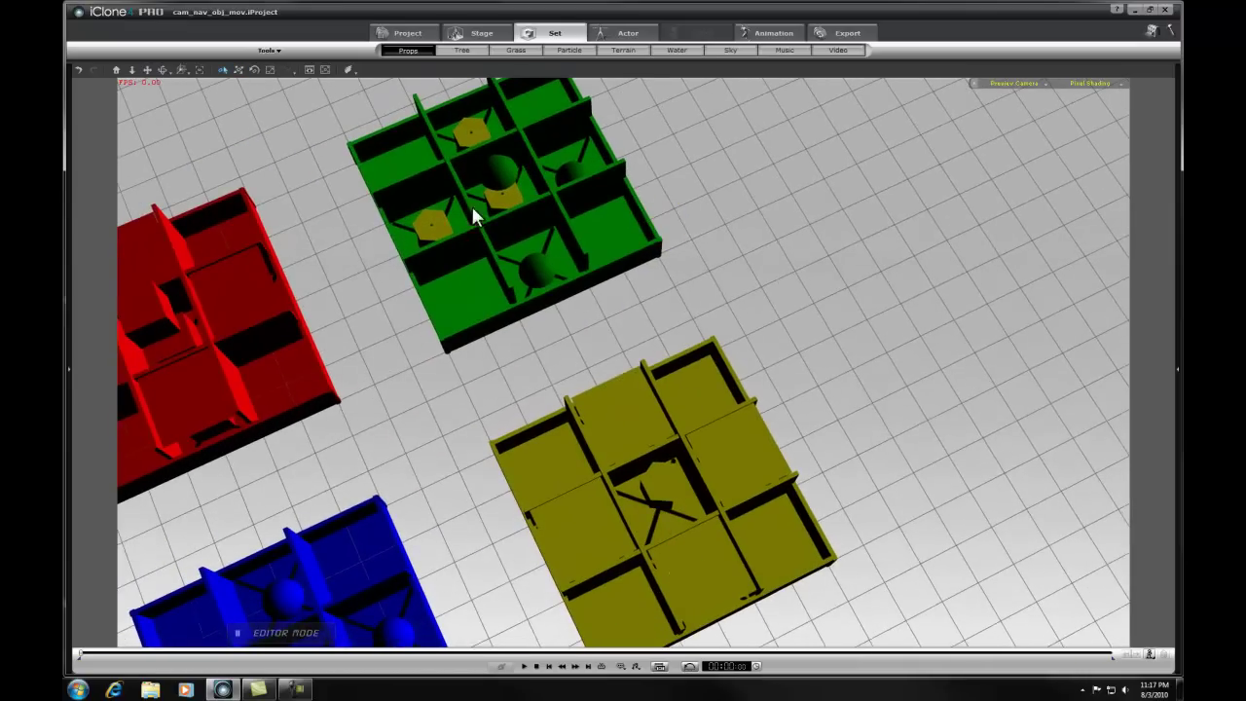
drag(437, 220, 552, 476)
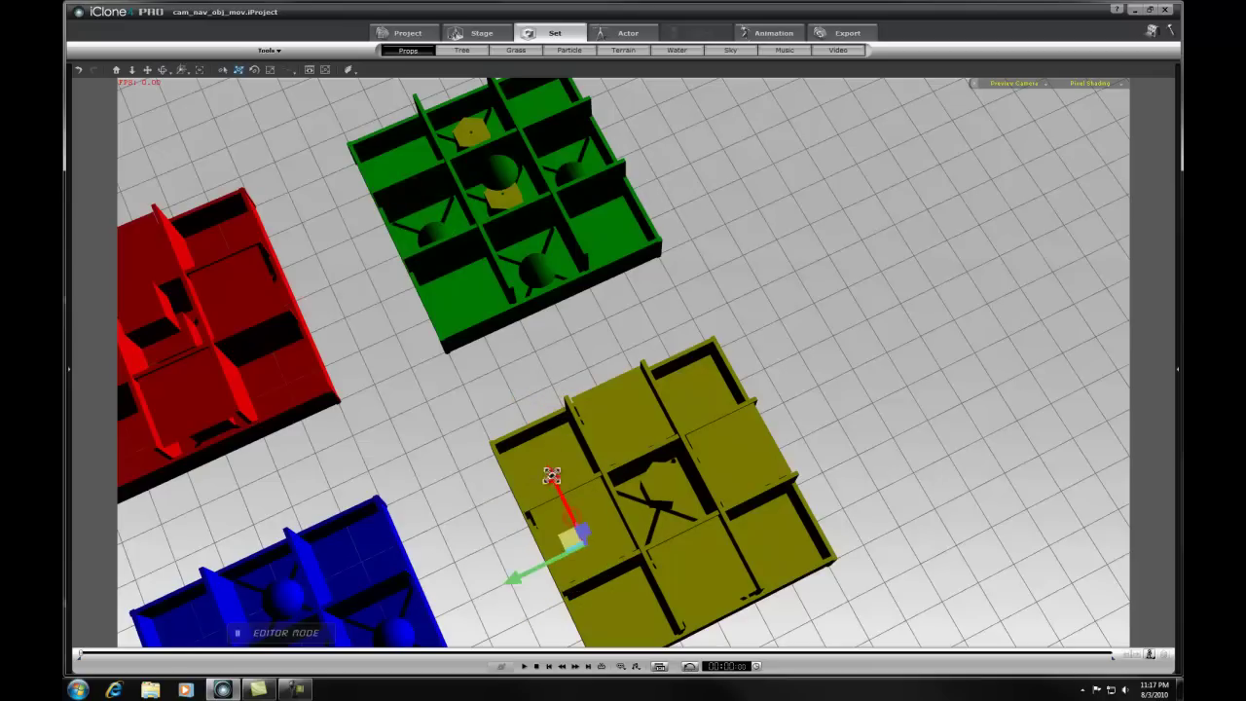
Step: Move the yellow prism from the green tray's centre cell into the centre cell of the yellow tray
click(538, 332)
click(516, 199)
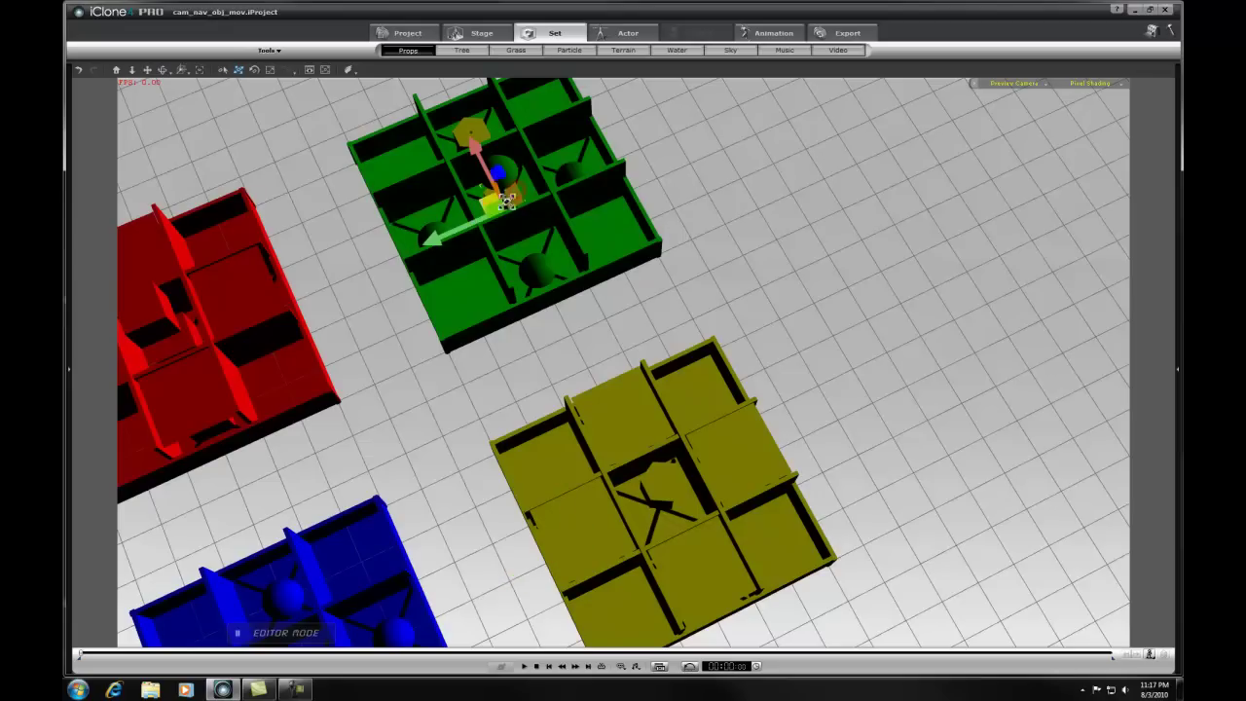
drag(502, 196, 645, 501)
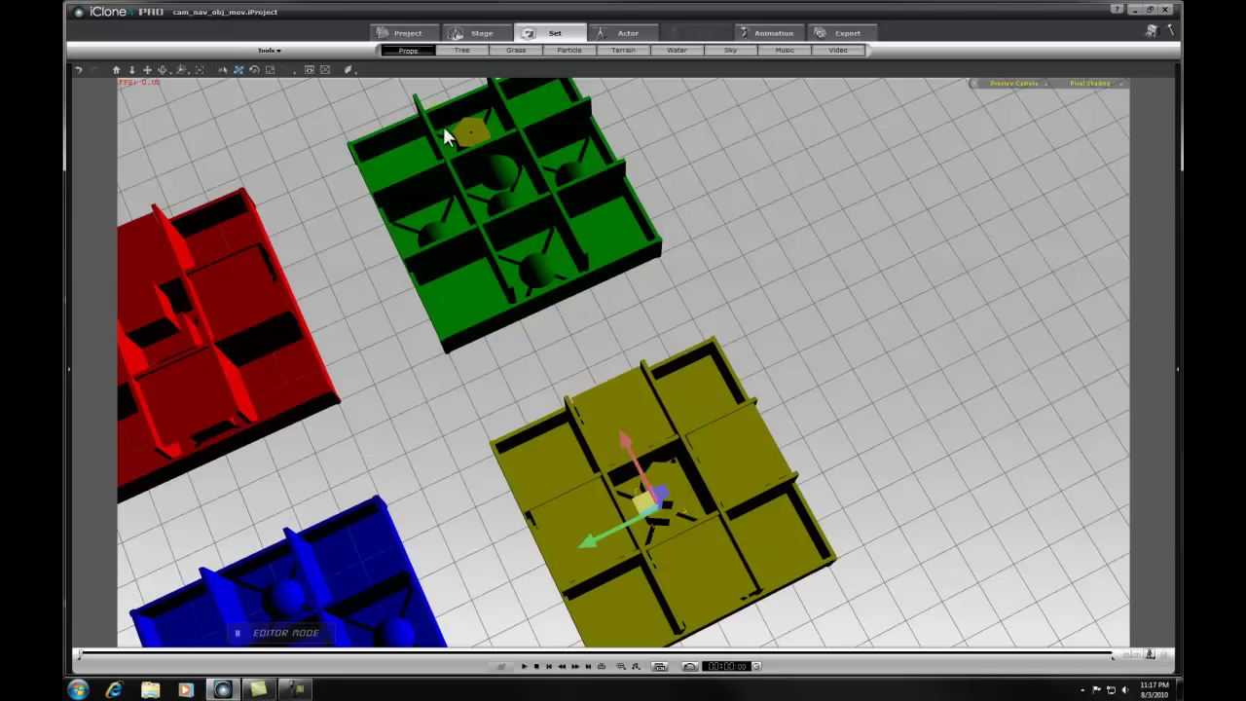
Step: Move the last remaining yellow prism out of the green tray and into an outer cell of the yellow tray
right_drag(443, 128, 585, 151)
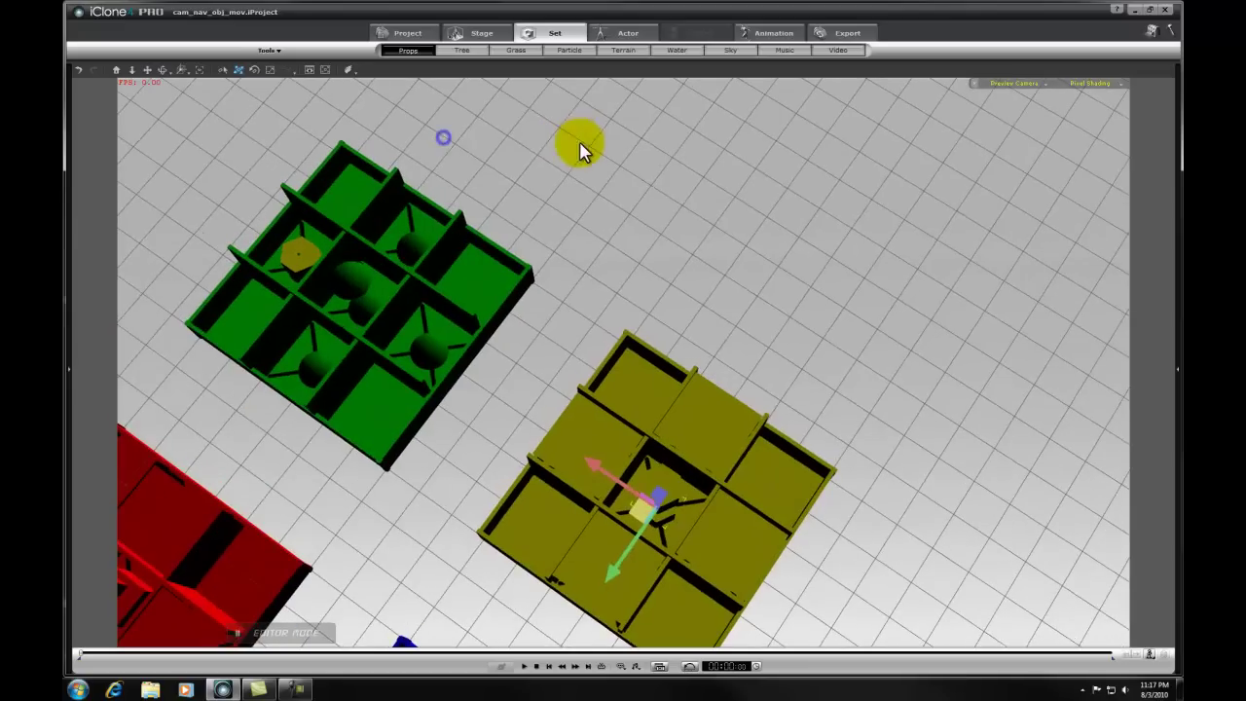
click(298, 262)
drag(252, 225, 580, 428)
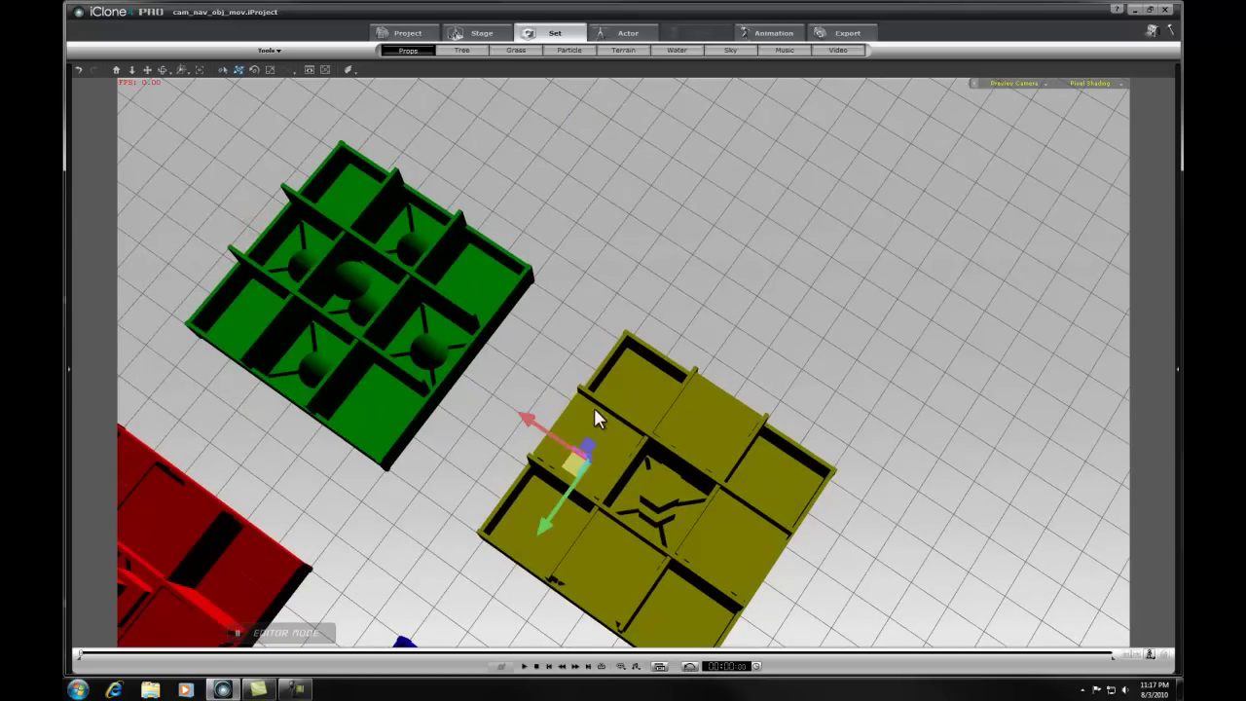
click(869, 491)
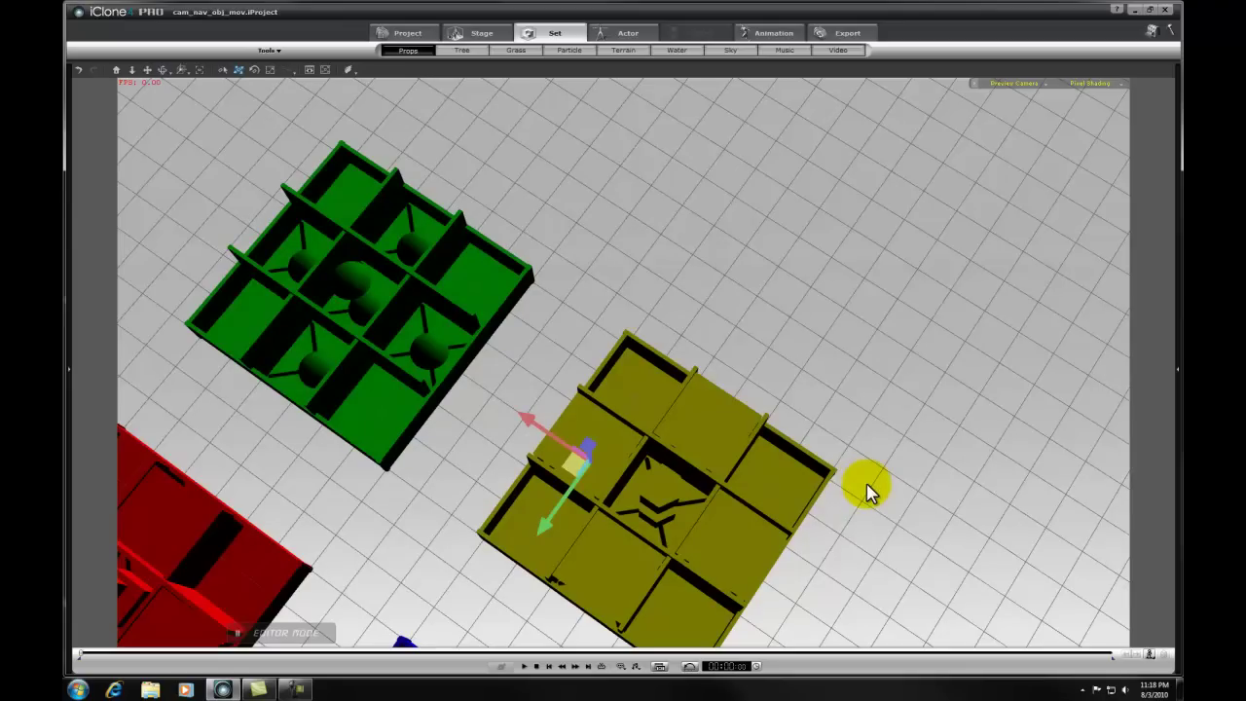
right_drag(590, 509, 837, 397)
middle_drag(837, 396, 735, 398)
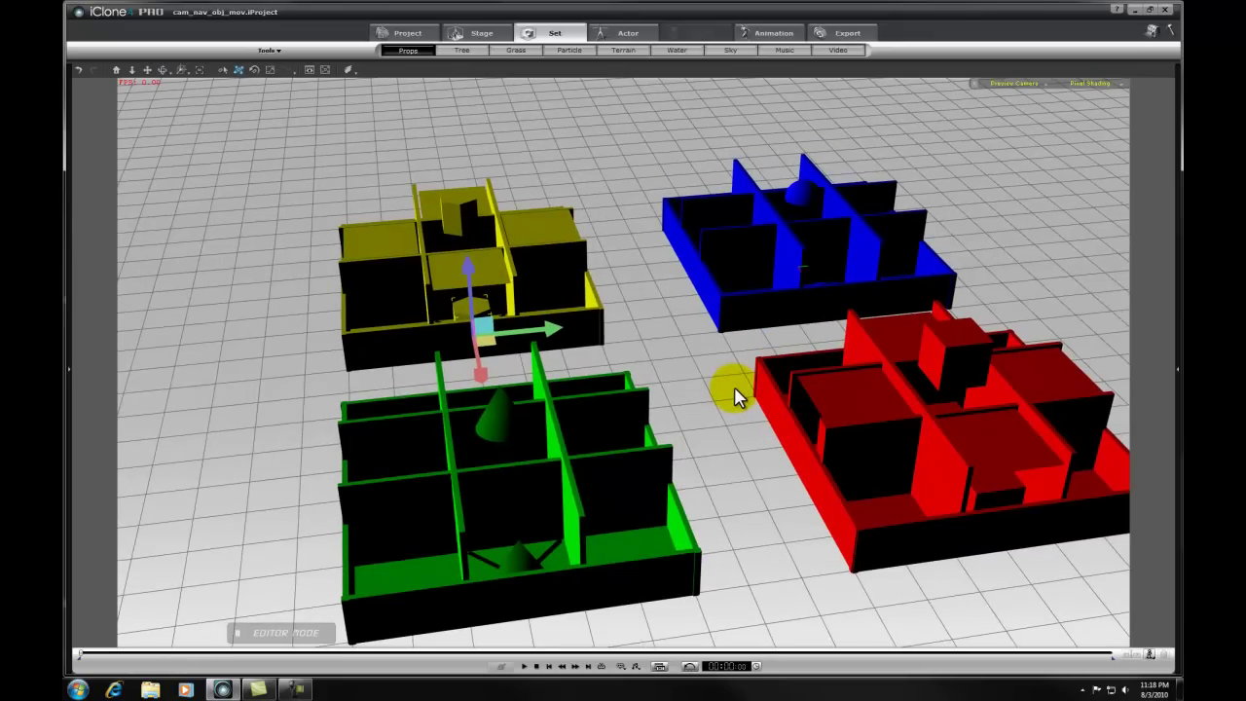
right_drag(799, 337, 826, 406)
click(681, 376)
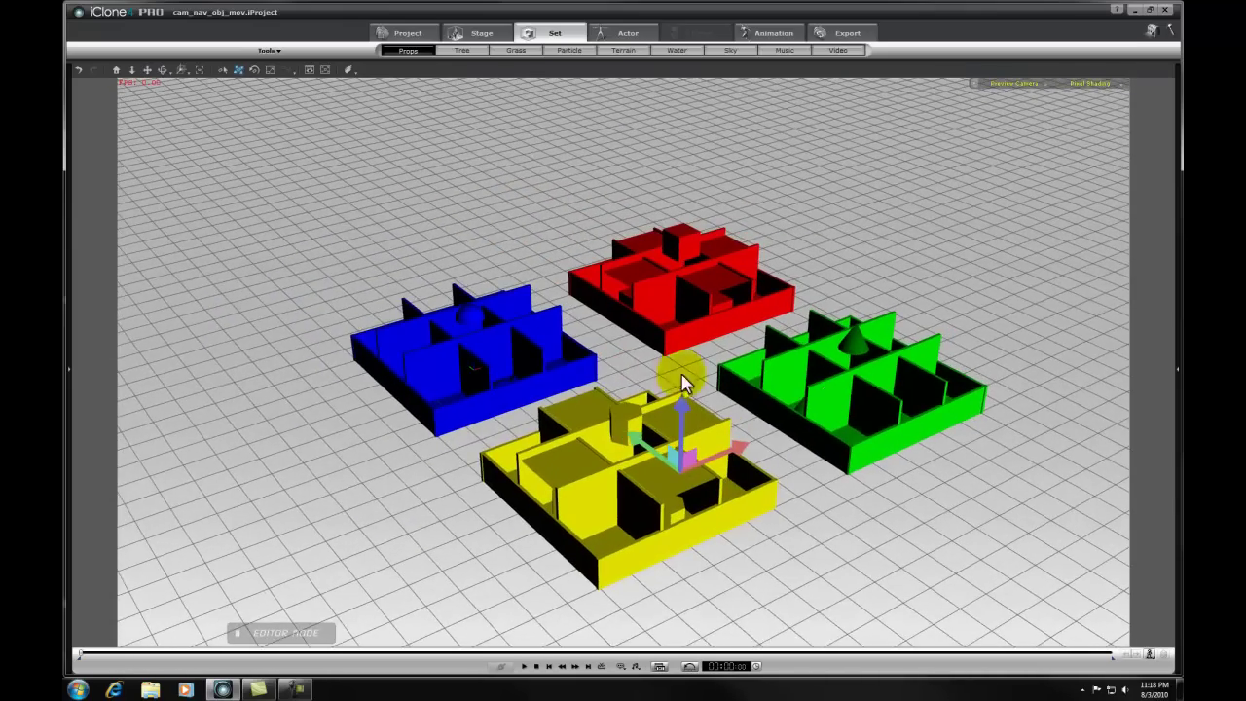